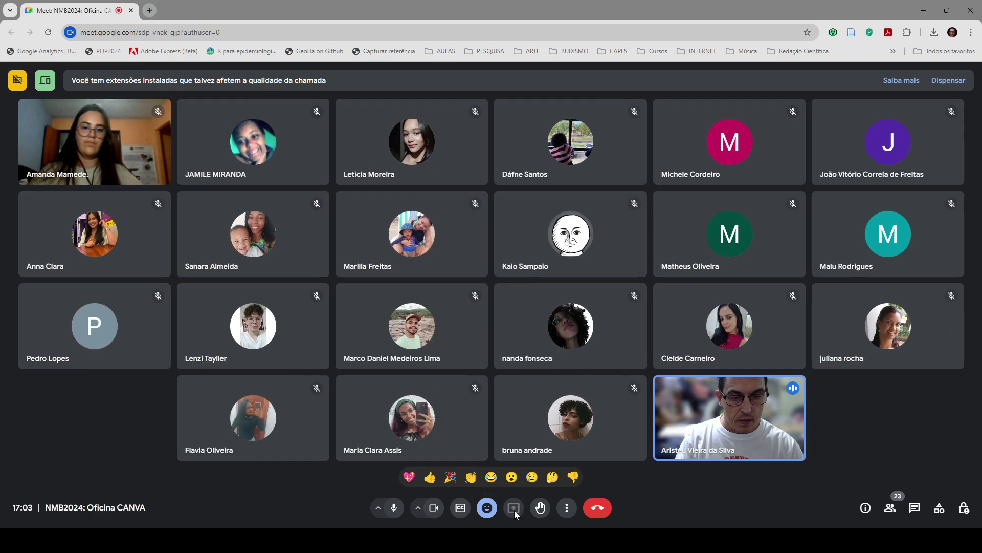
Present the entire screen to the meeting participants
left_click(514, 507)
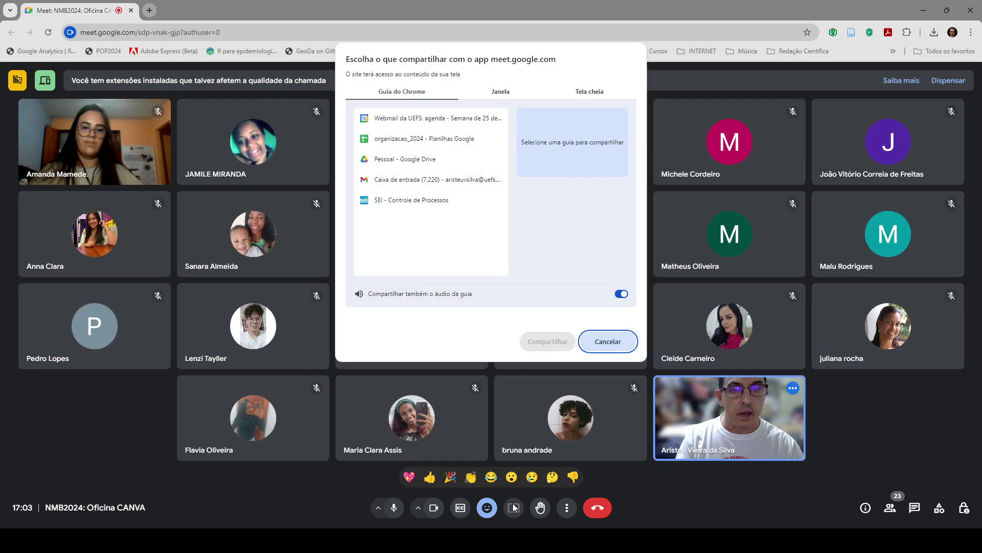
left_click(500, 92)
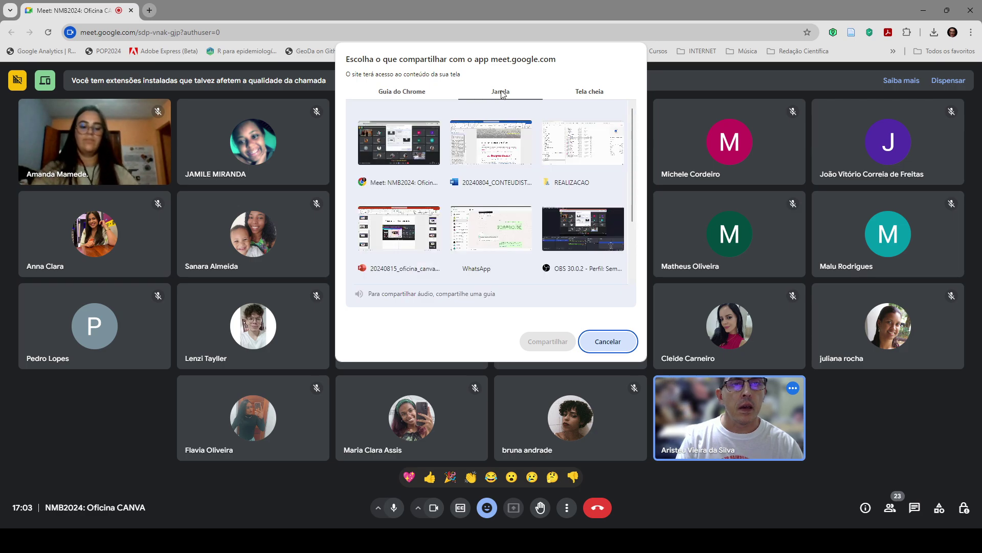
left_click(579, 97)
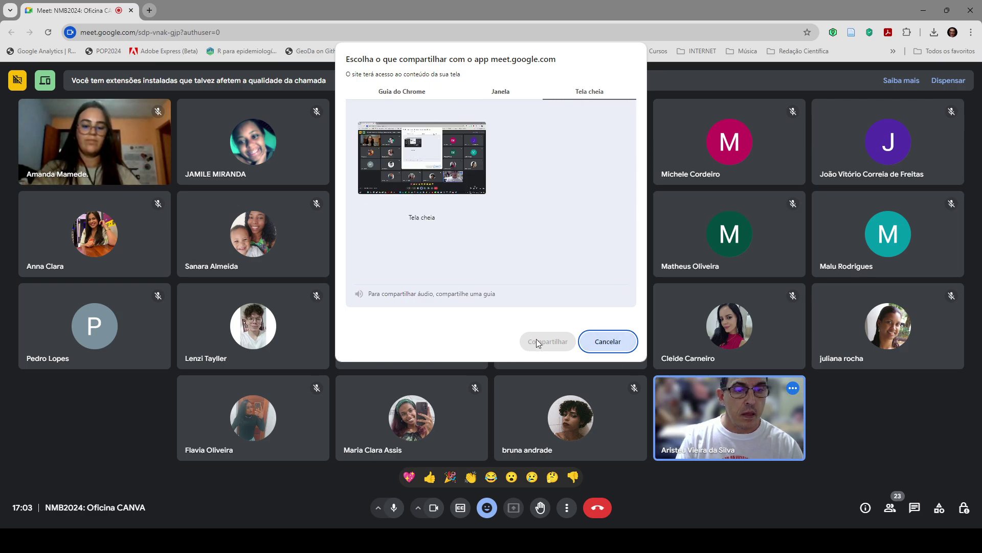
left_click(457, 219)
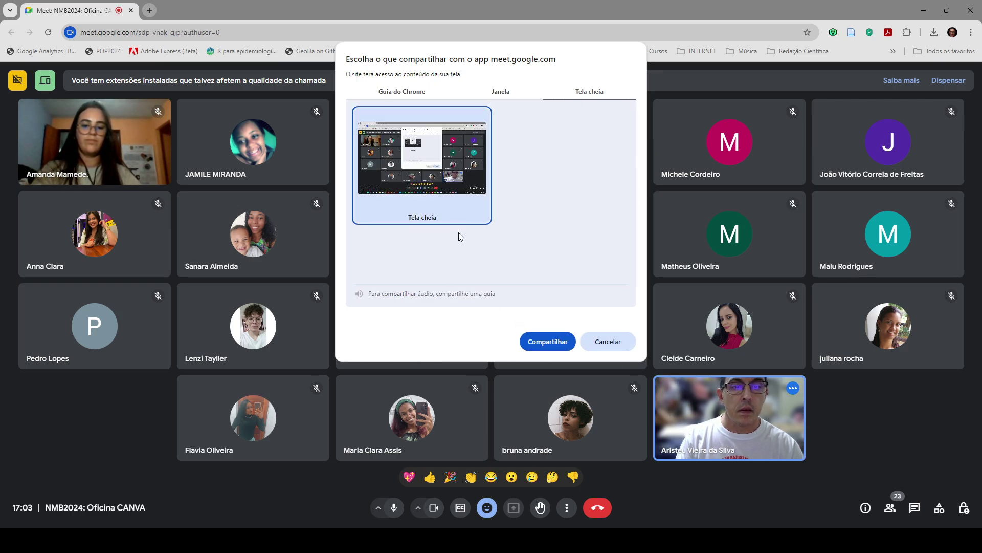
left_click(542, 343)
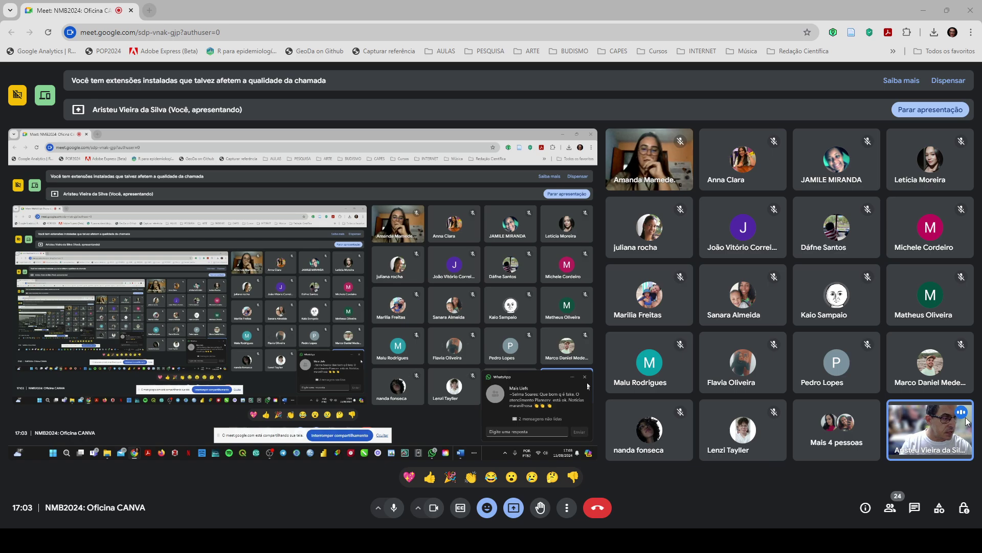
key("alt+Tab")
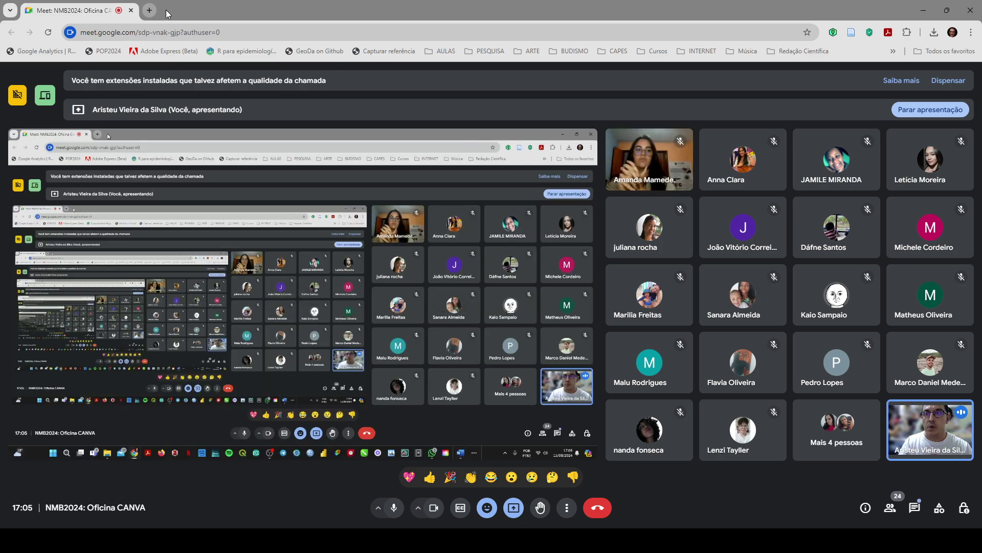
Search for "google imagens" in a new browser tab and open the images.google.com.br result
left_click(149, 10)
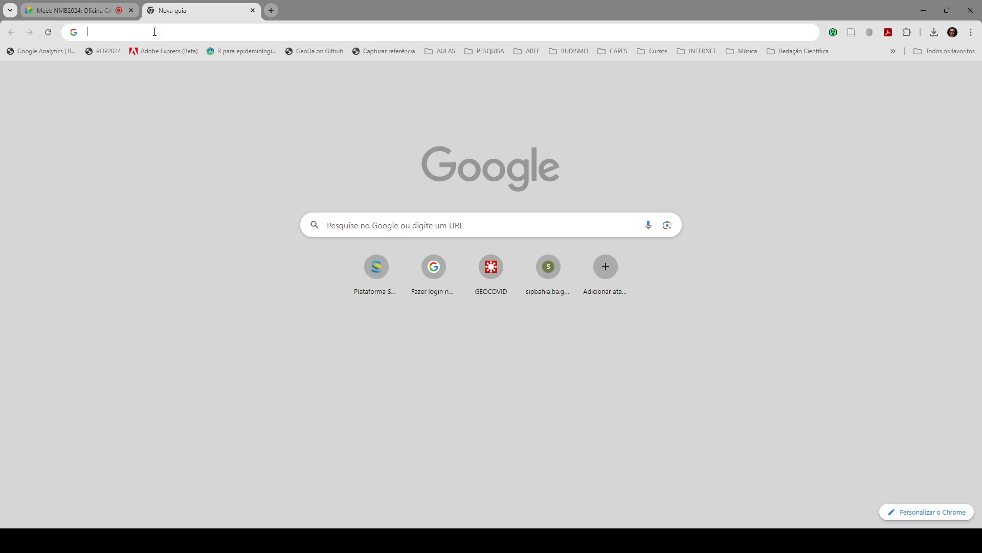
left_click(155, 32)
type("goog")
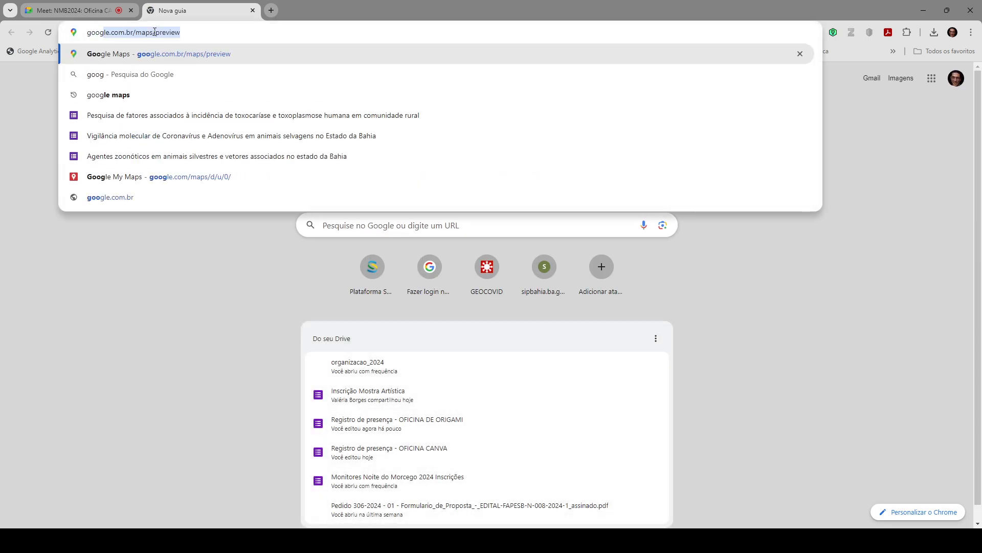
type("le imagens")
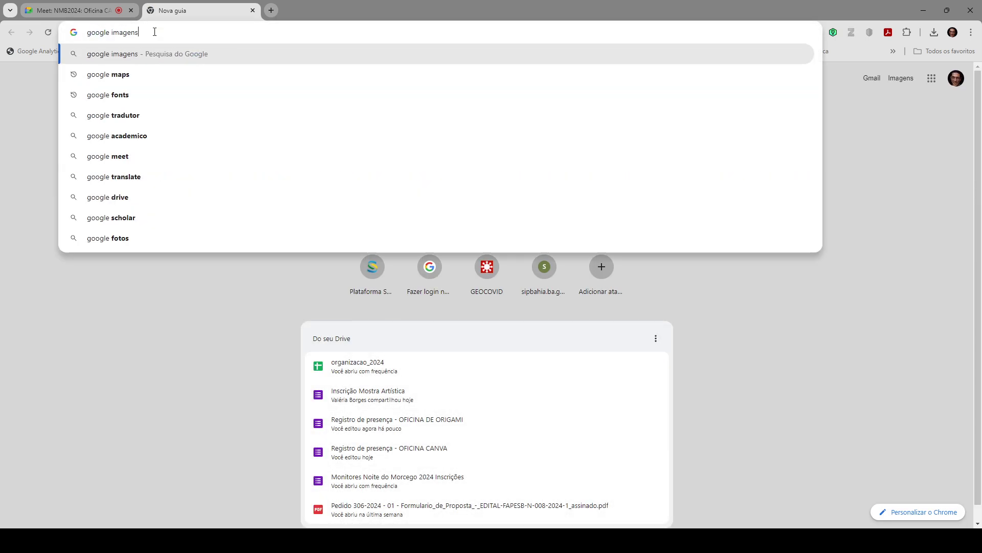
key("Return")
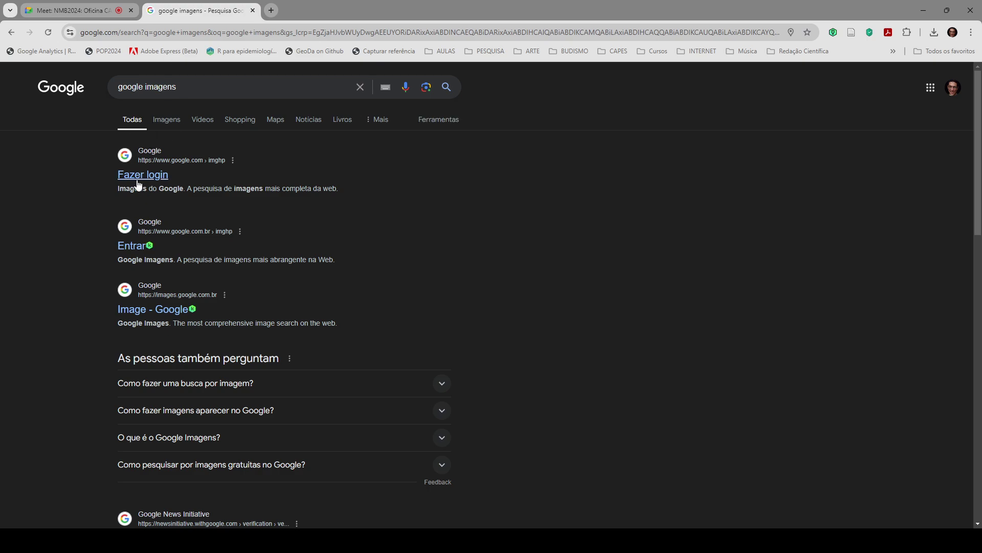
left_click(136, 311)
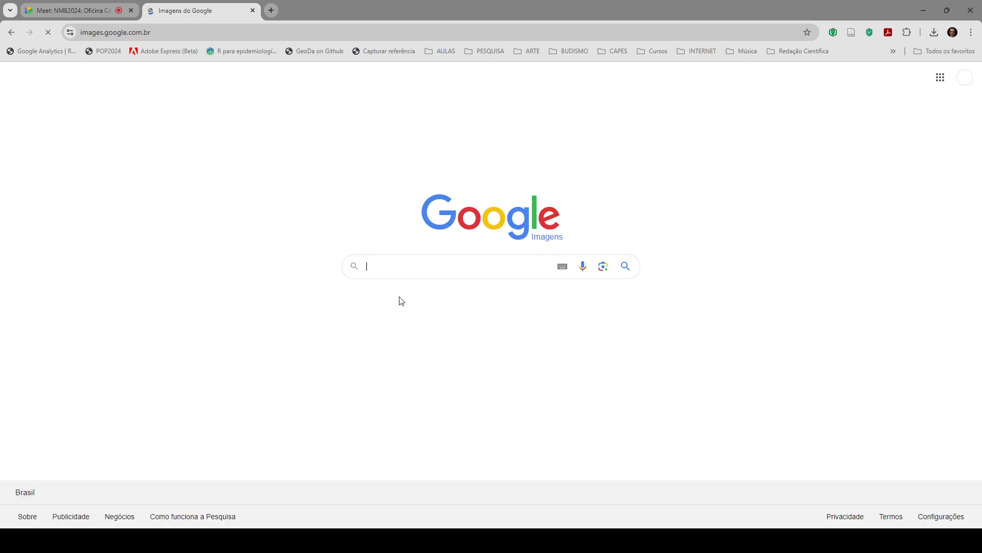
Search Google Images for "morcego"
left_click(396, 274)
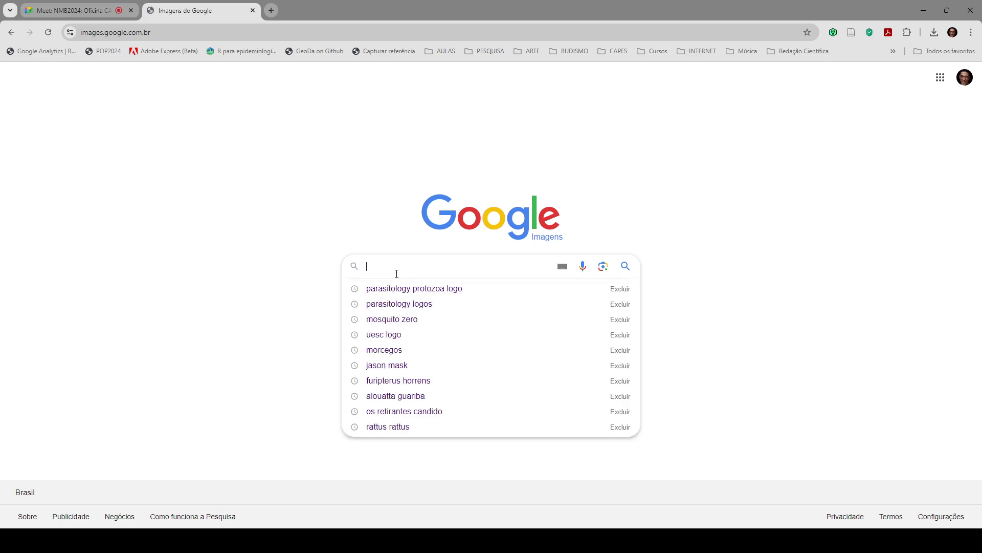
type("morcego")
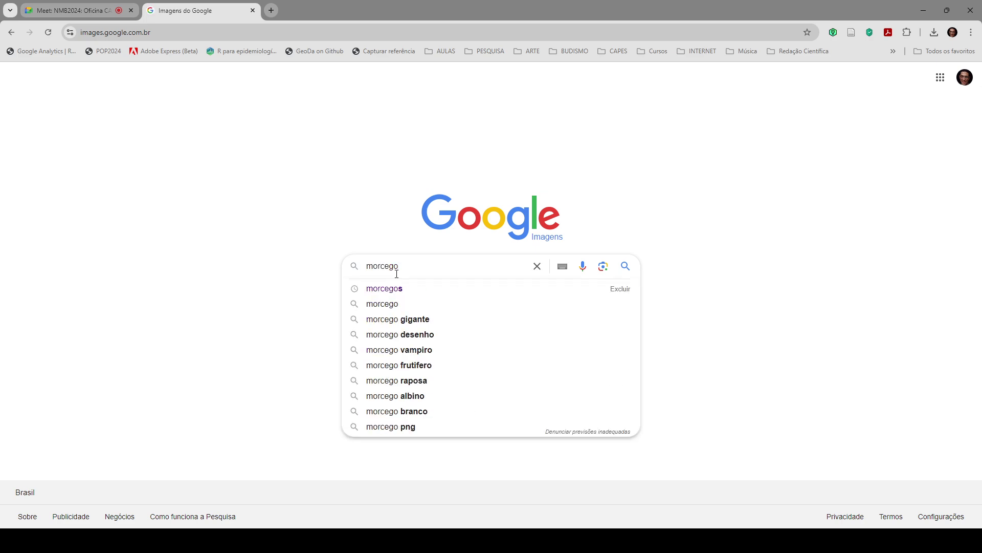
key("Return")
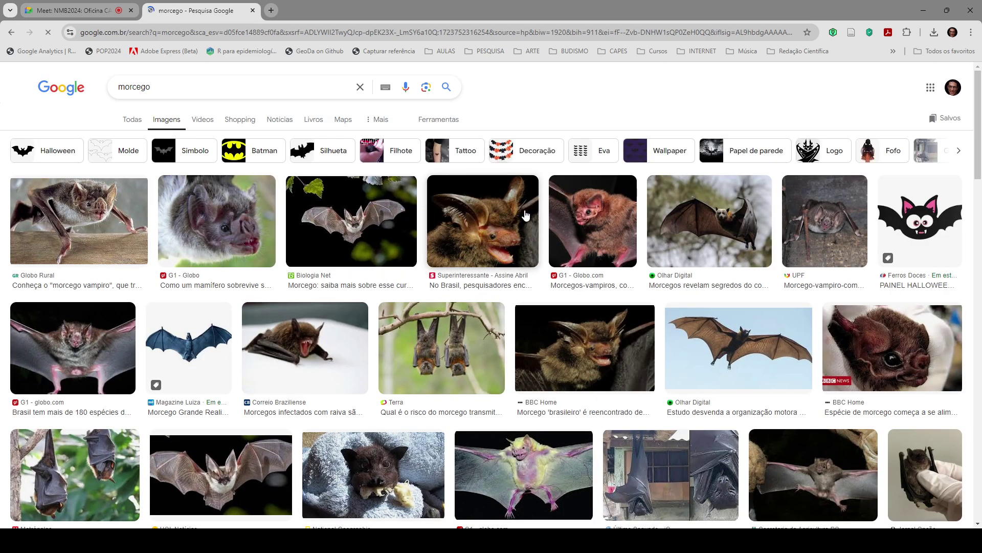
Filter the morcego image results by usage rights to Creative Commons licences only
left_click(439, 121)
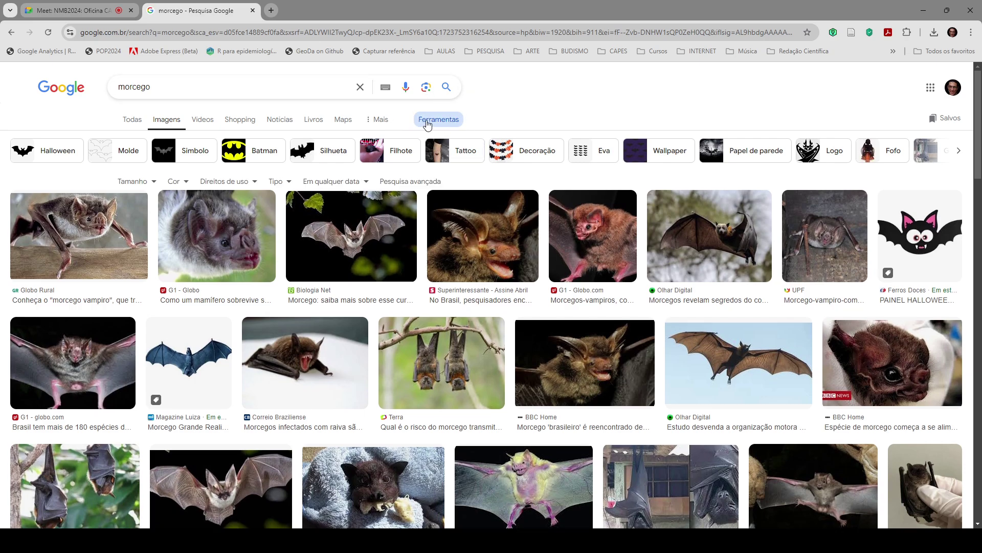
left_click(380, 121)
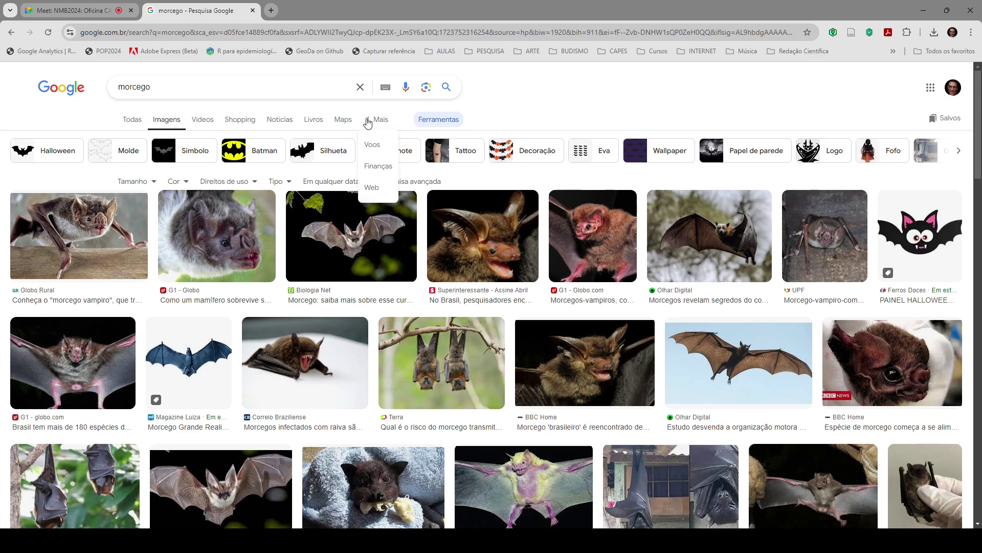
left_click(367, 122)
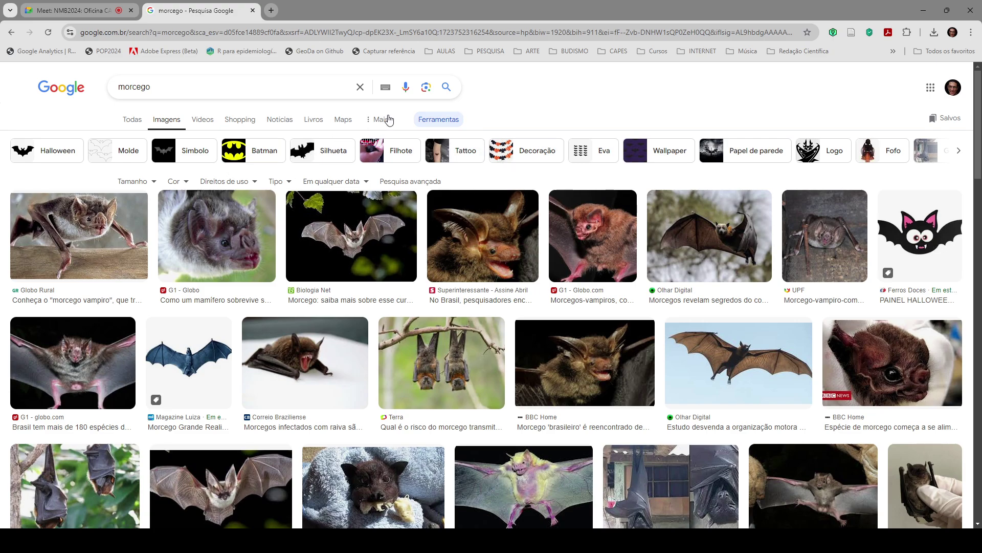
left_click(435, 121)
left_click(435, 122)
left_click(233, 183)
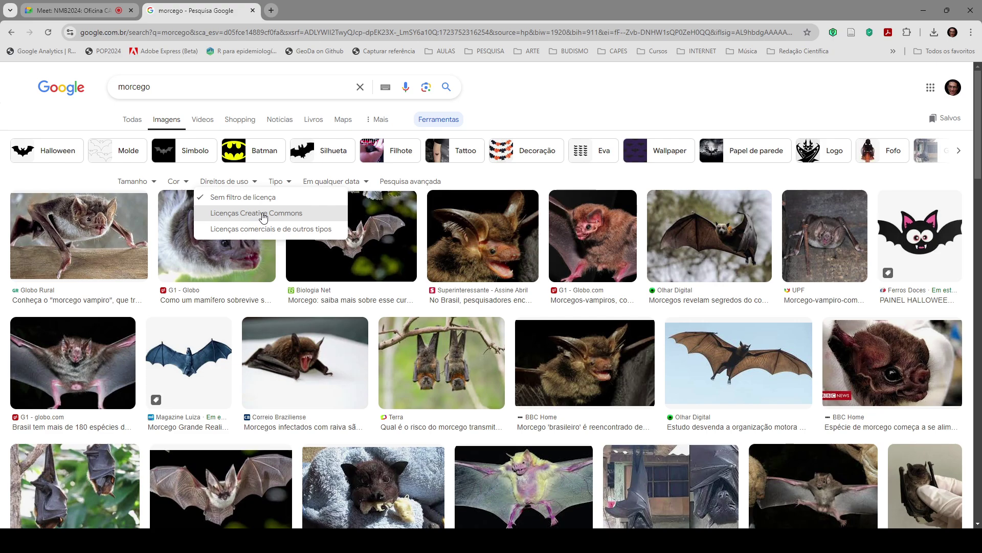
left_click(264, 215)
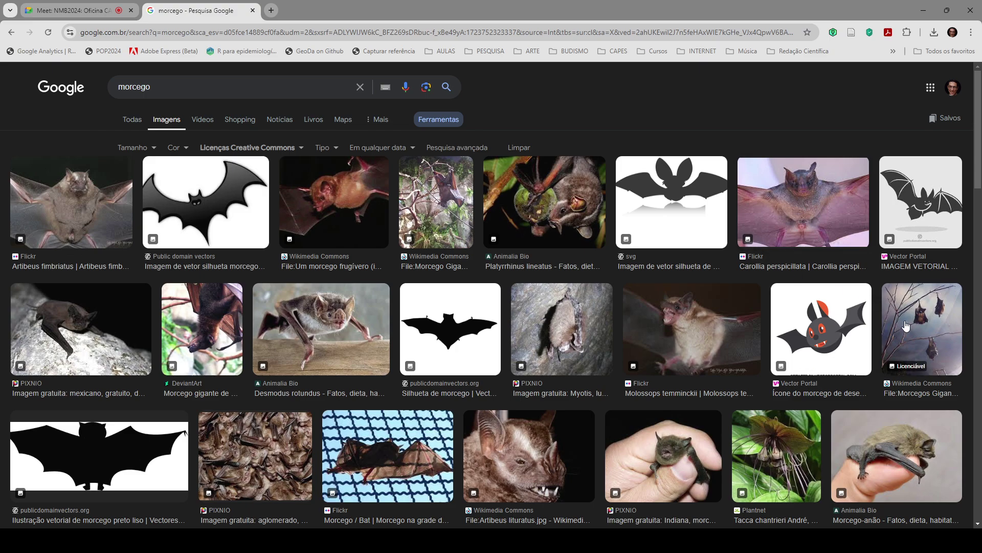
Open the licence details of the Wikimedia Commons giant bats image and highlight the licence name CC BY-SA 3.0
left_click(930, 321)
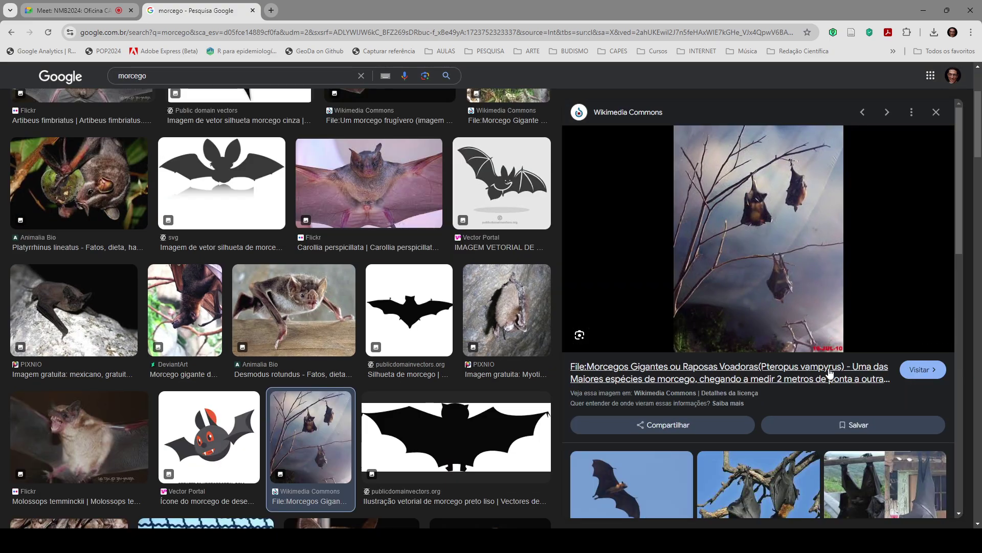
left_click(734, 394)
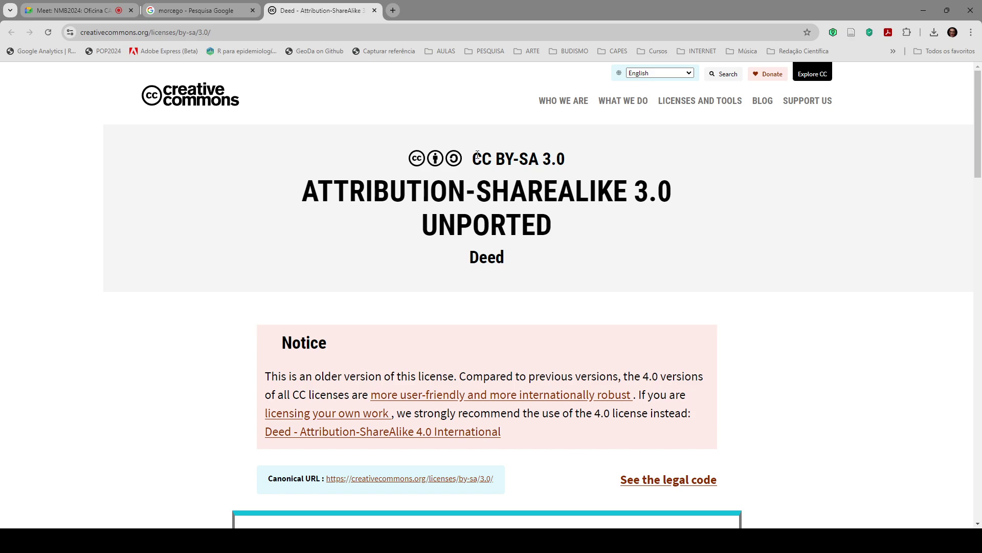
left_click_drag(472, 160, 575, 164)
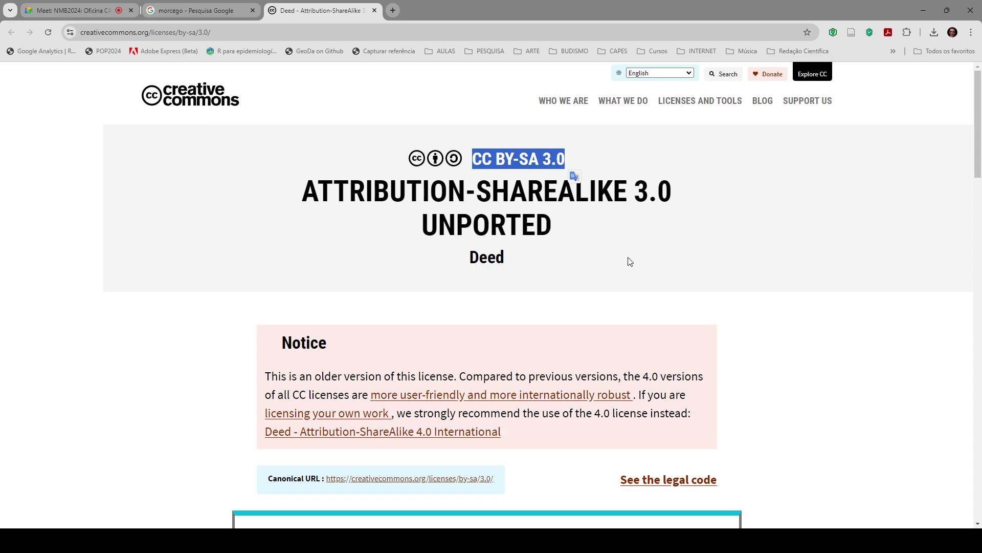
key("alt+Tab")
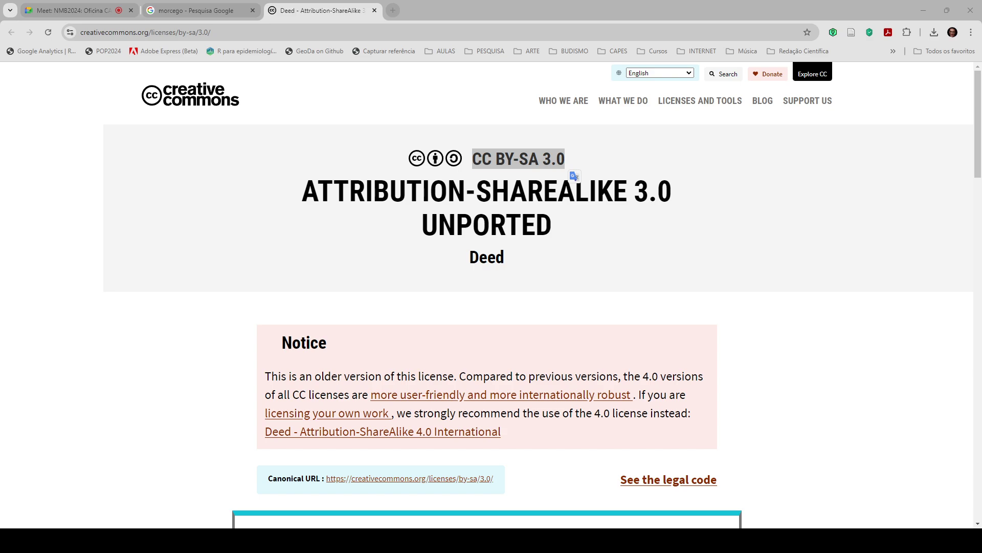
key("alt+Tab")
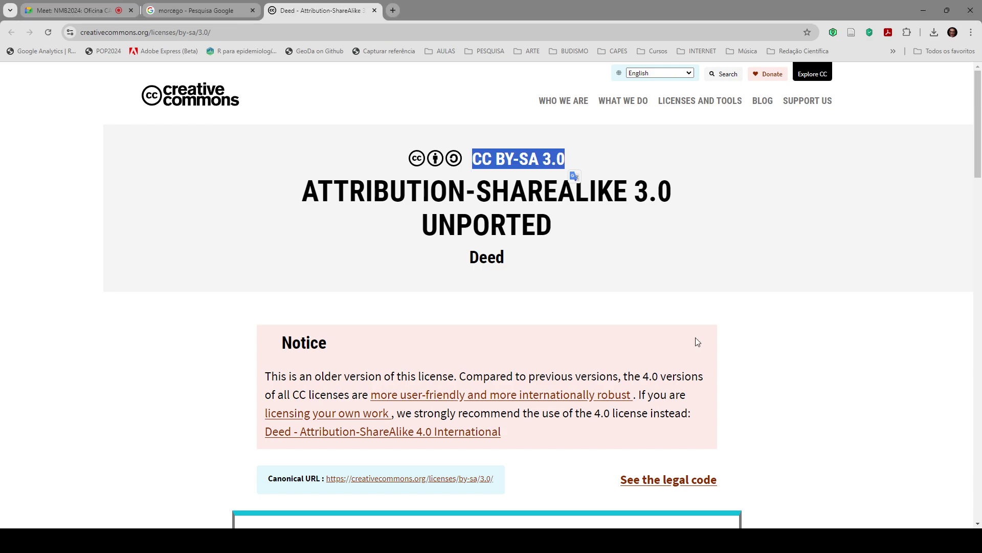
key("alt+Tab")
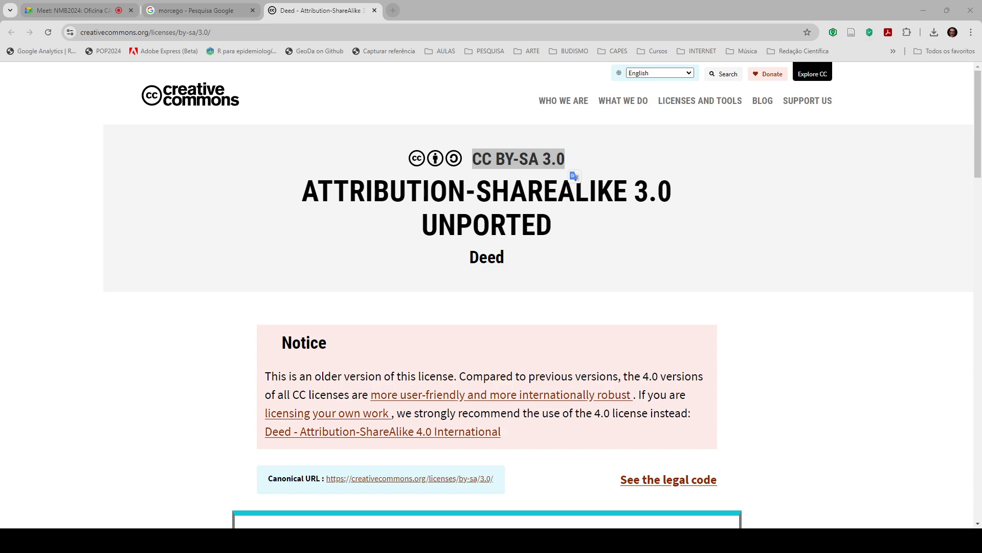
key("alt+Tab")
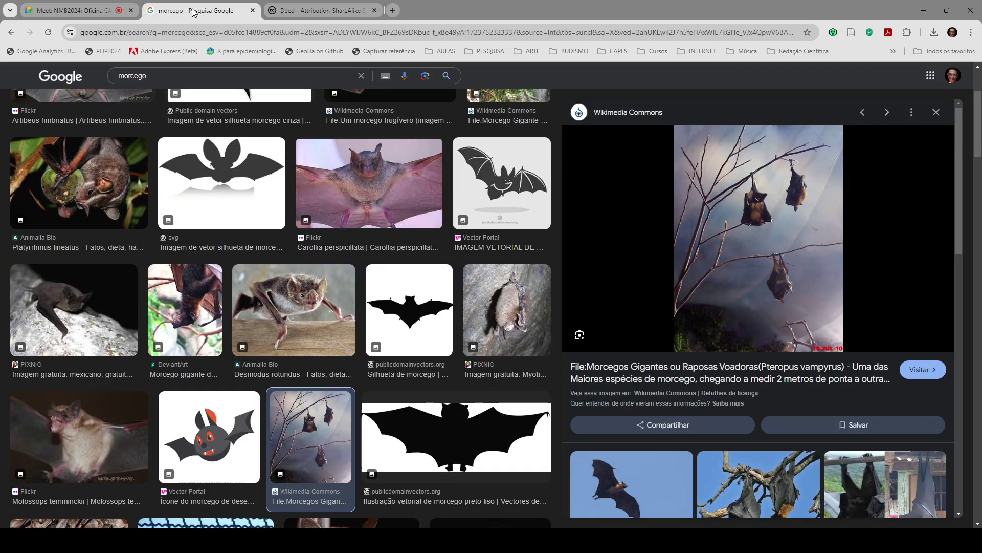
Review the giant bats image result alongside its Creative Commons licence deed, finishing on the search results
left_click(192, 9)
left_click(289, 15)
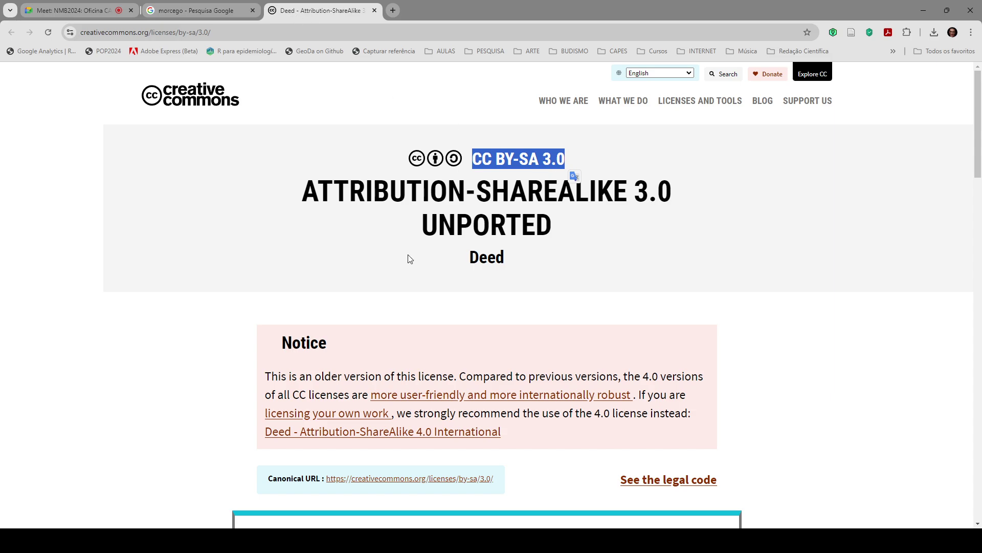
left_click(204, 11)
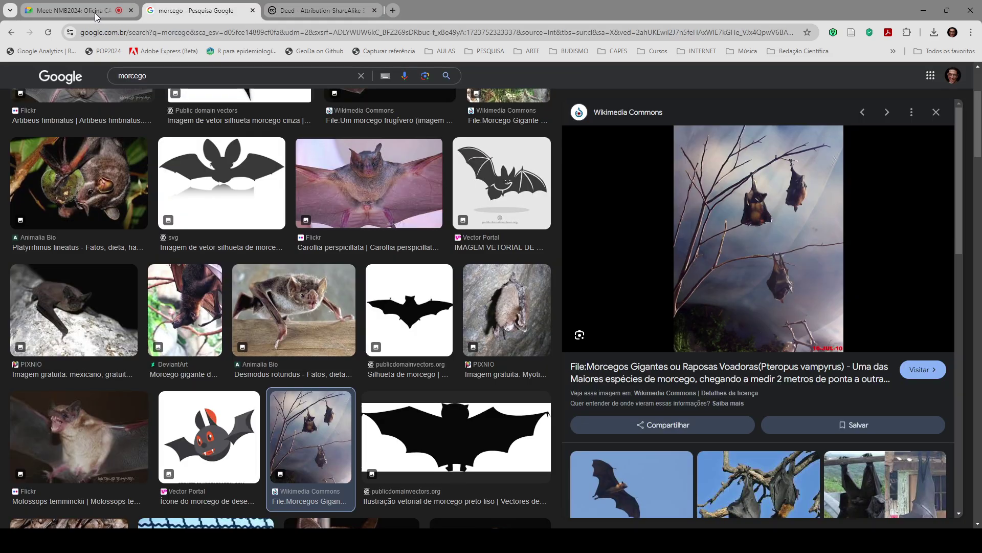
Return to the Google Meet call
left_click(79, 11)
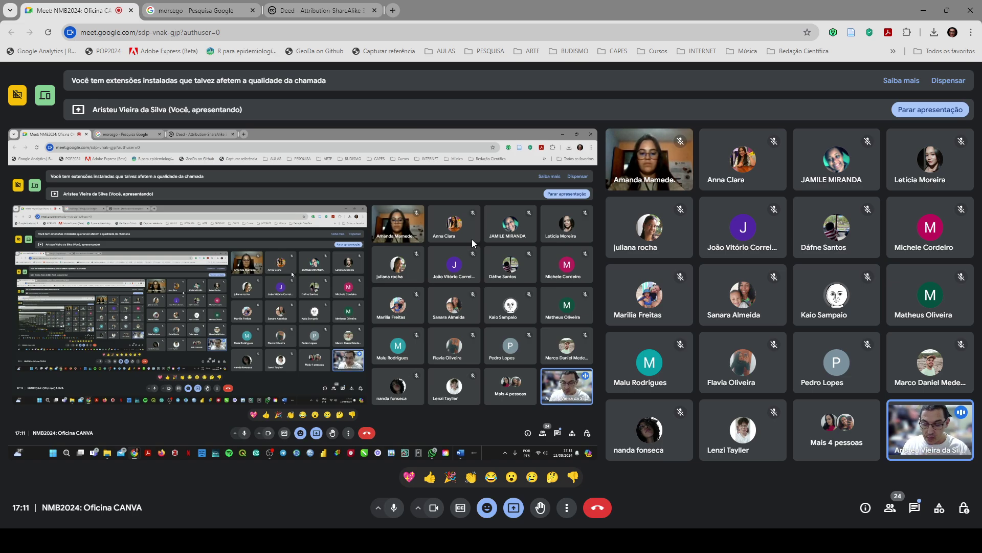
key("alt+Tab")
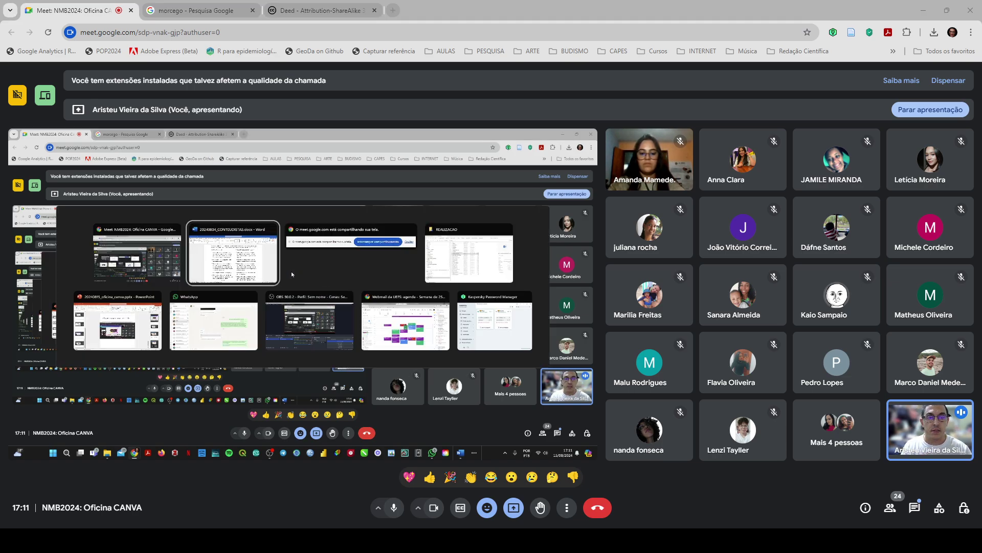
key("Tab")
key("Tab")
key("Tab")
key("Tab")
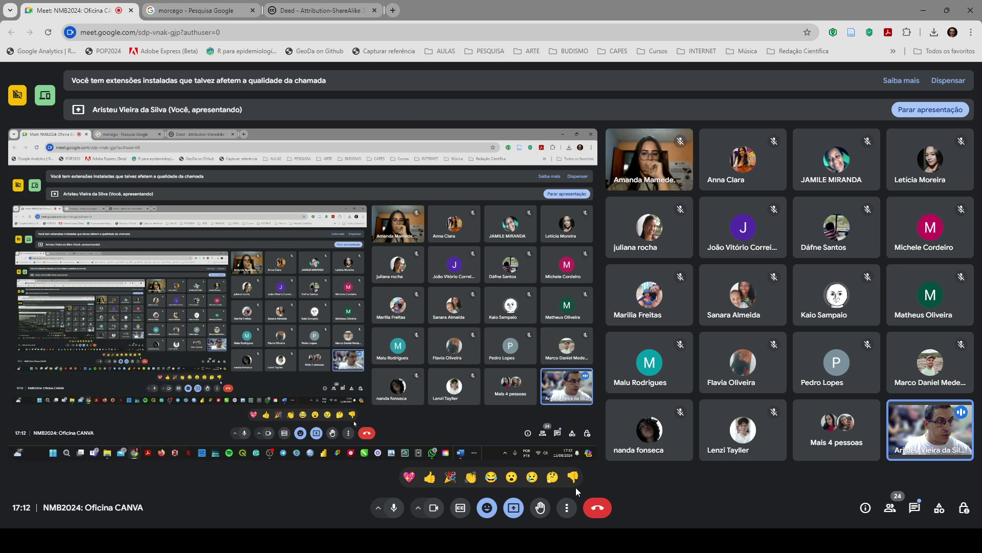
Send a thinking-face reaction and admit the waiting participant to the call
left_click(558, 480)
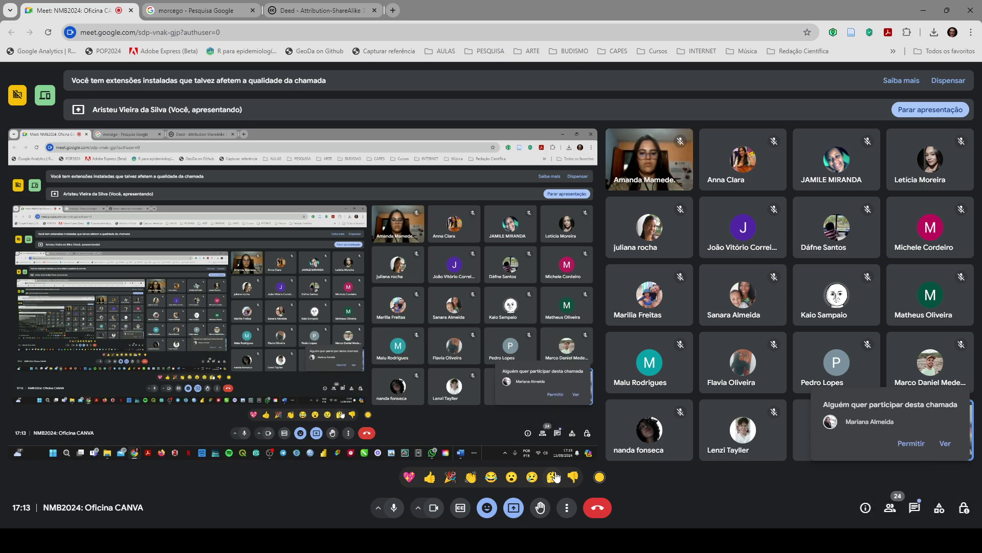
left_click(915, 444)
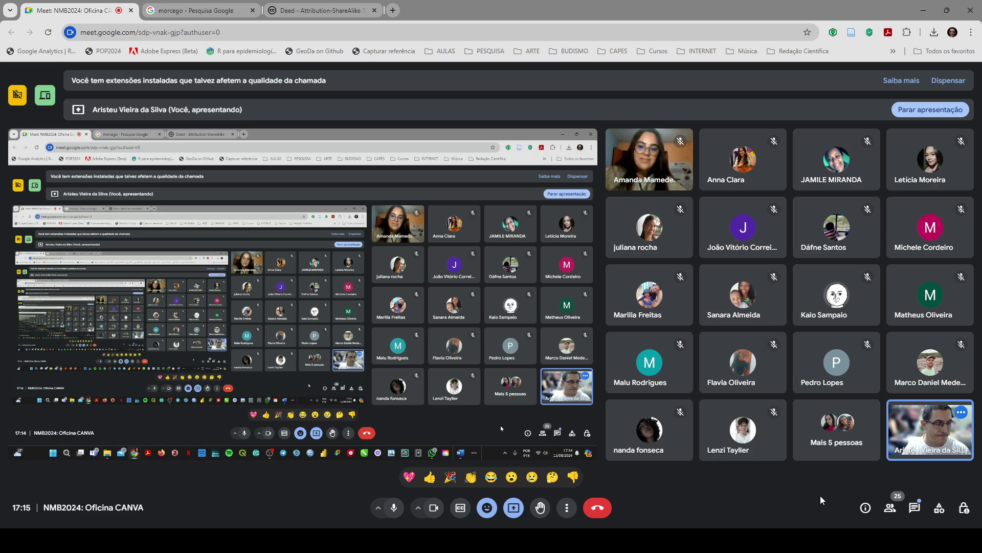
Mute the microphone and stop presenting the screen in the call
left_click(390, 512)
key("alt+Tab")
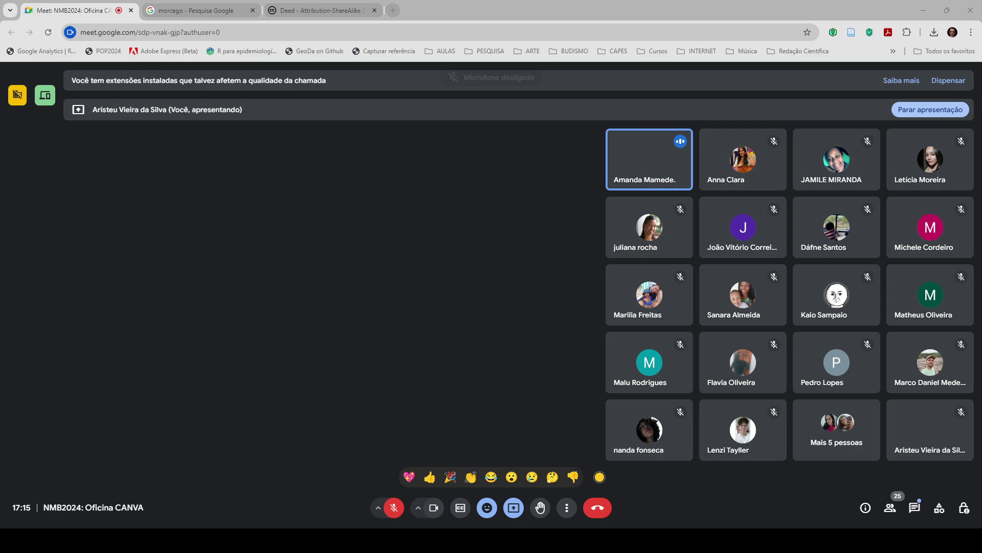
left_click(515, 508)
left_click(693, 487)
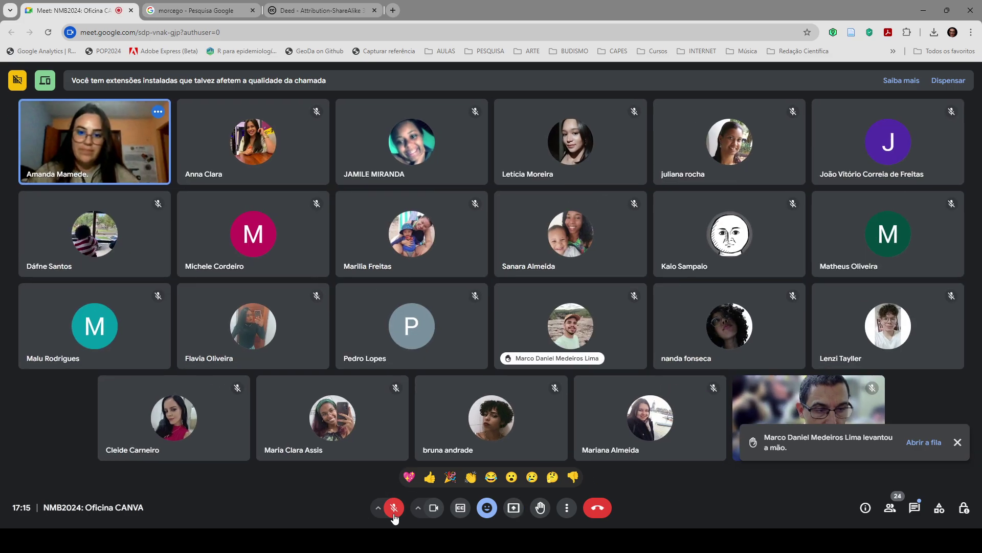
Unmute the microphone to respond to the participant's raised hand, dismiss the raised-hand notification, and mute again
left_click(394, 514)
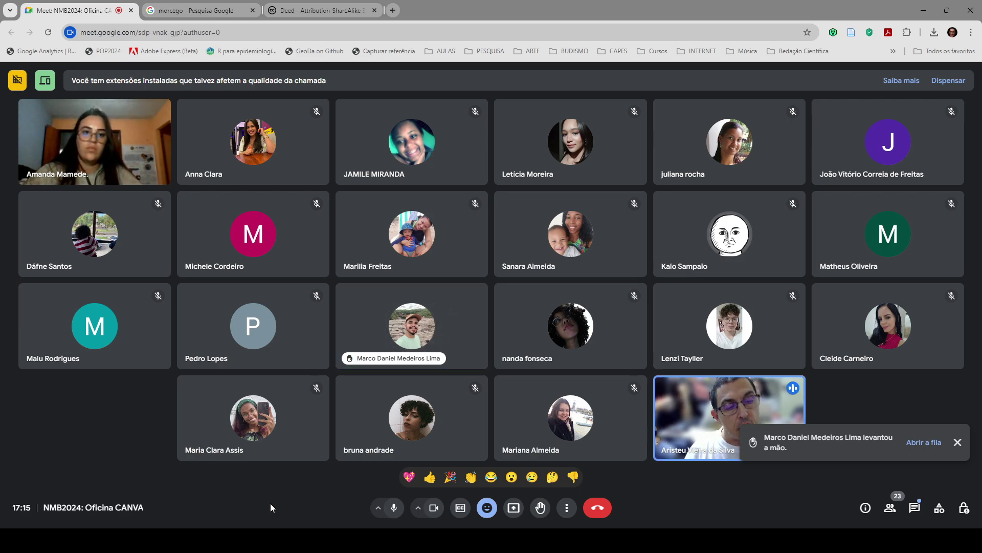
left_click(957, 443)
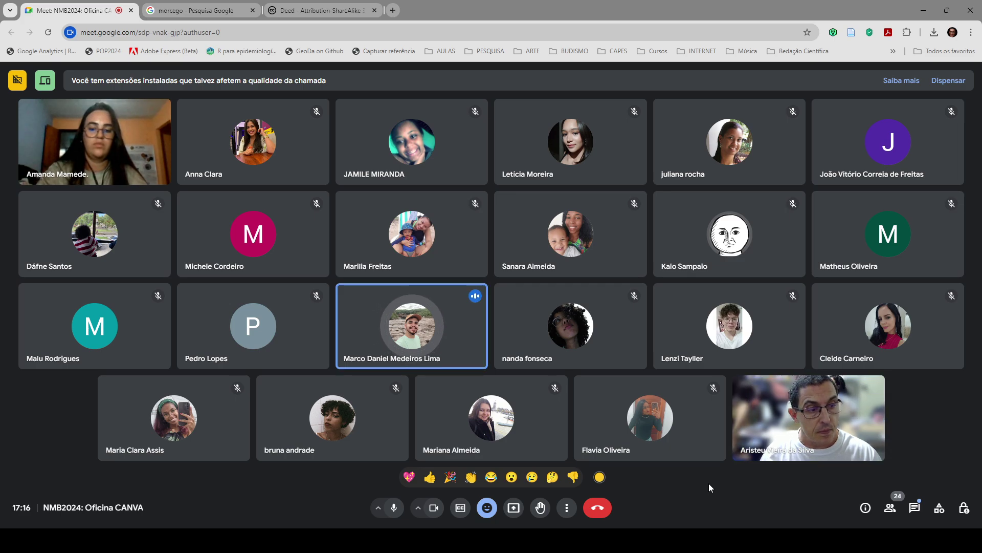
left_click(393, 507)
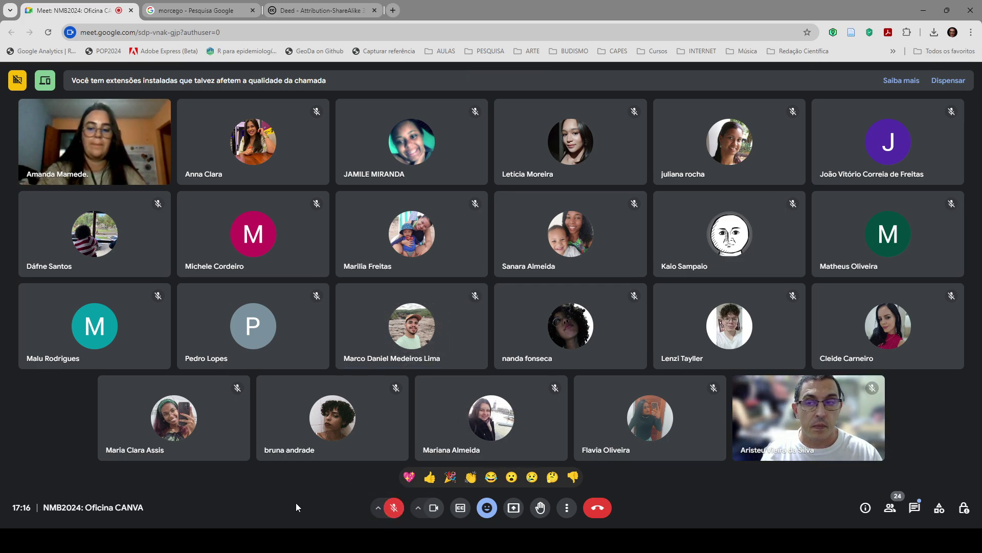
Turn the microphone on and off twice to speak in the call discussion, ending muted
left_click(394, 507)
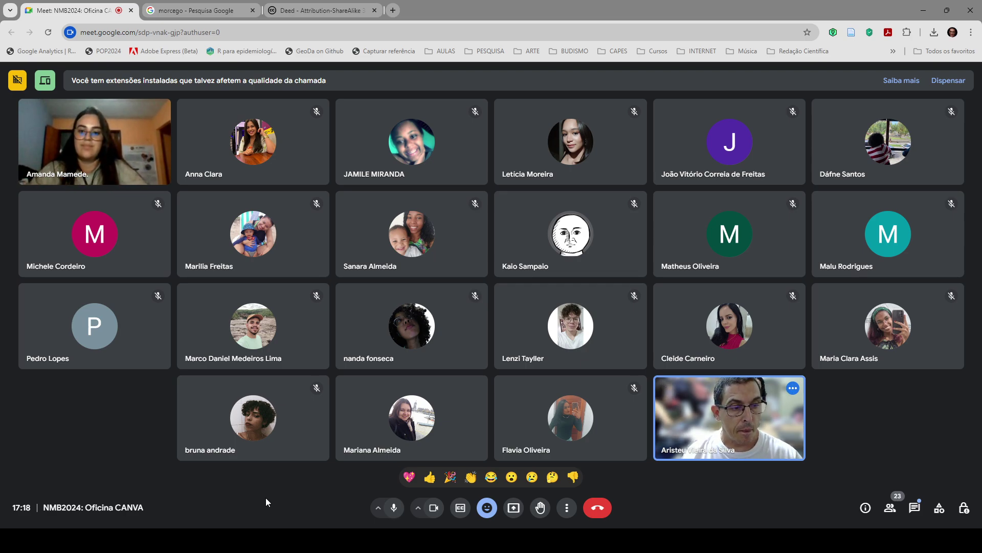
left_click(394, 509)
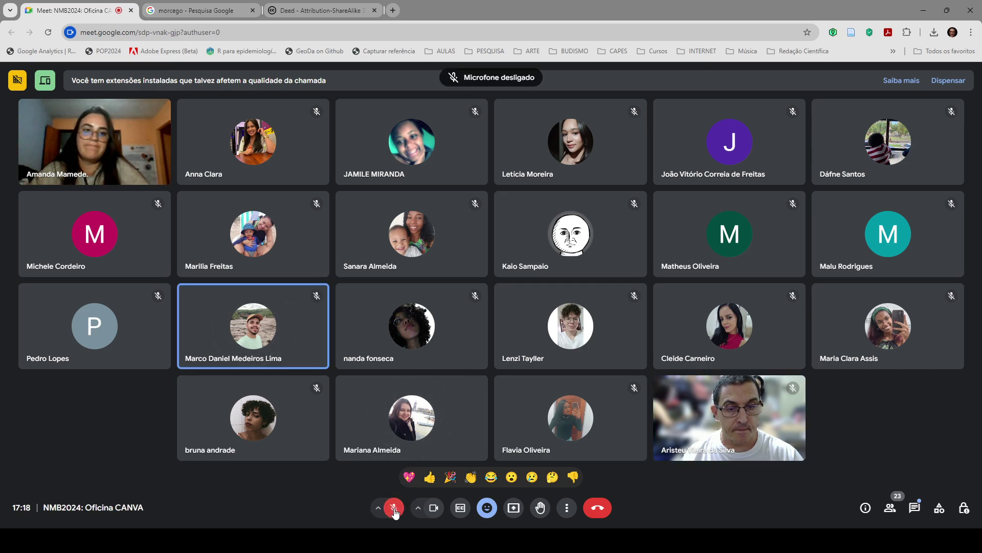
left_click(394, 508)
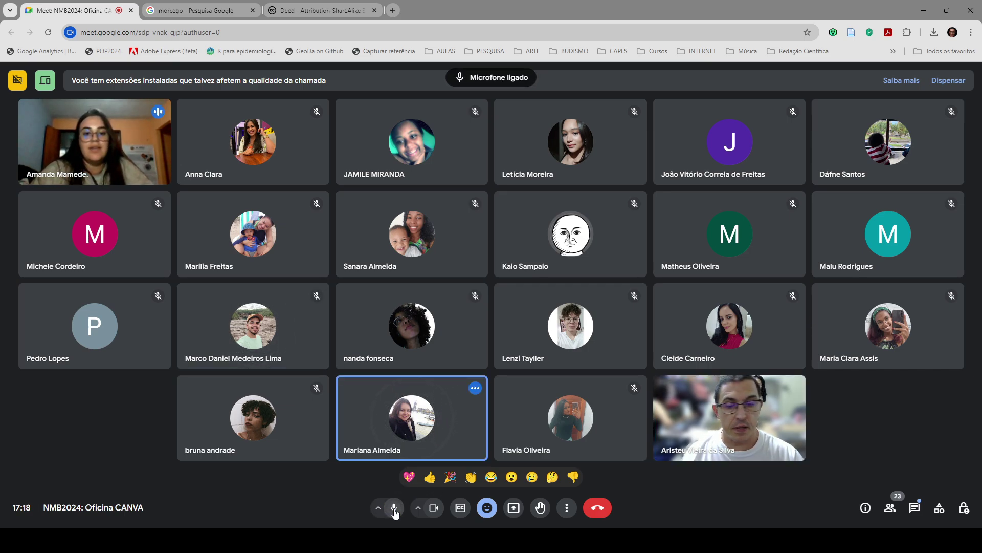
left_click(394, 508)
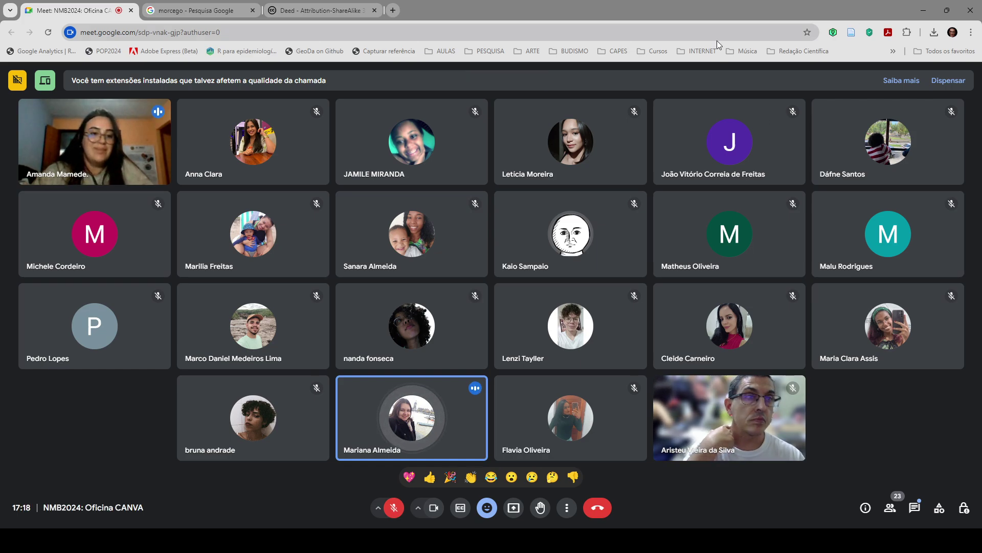
Close the Creative Commons deed and the bat image search pages, and turn off the camera in the call
left_click(299, 10)
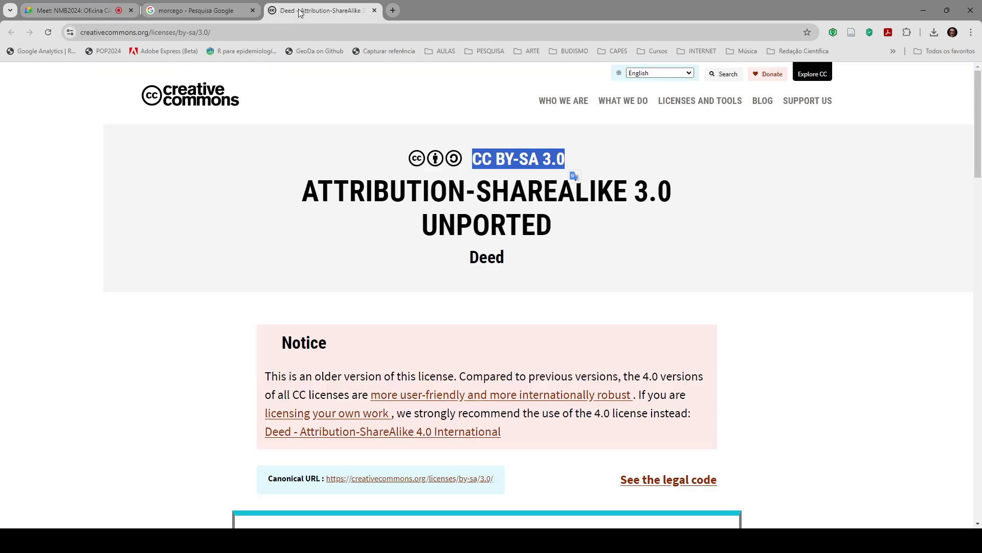
left_click(375, 10)
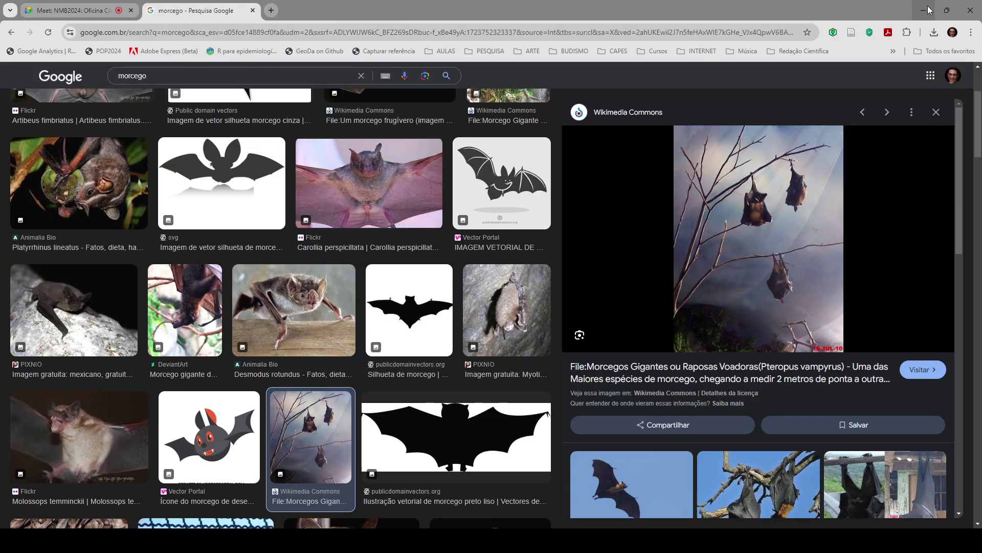
left_click(252, 11)
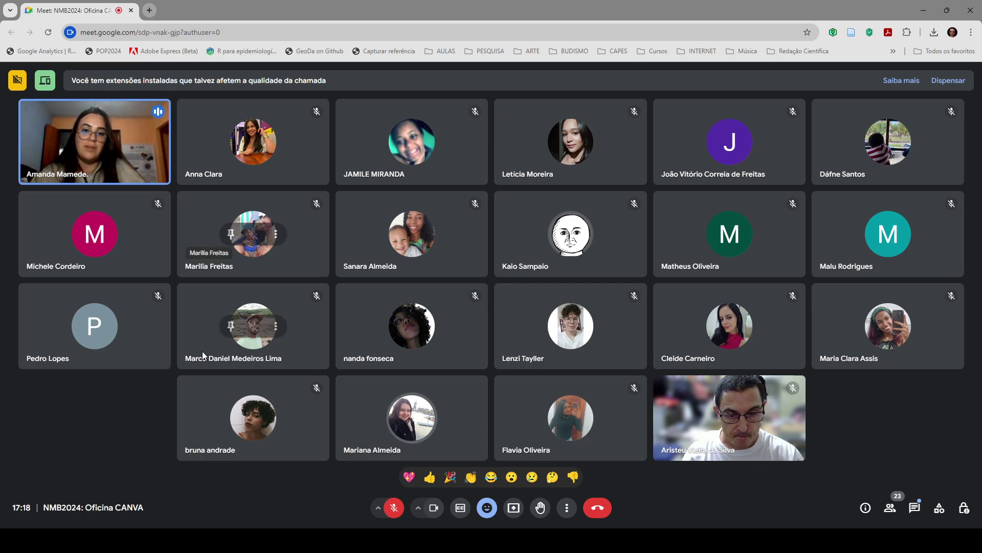
left_click(434, 514)
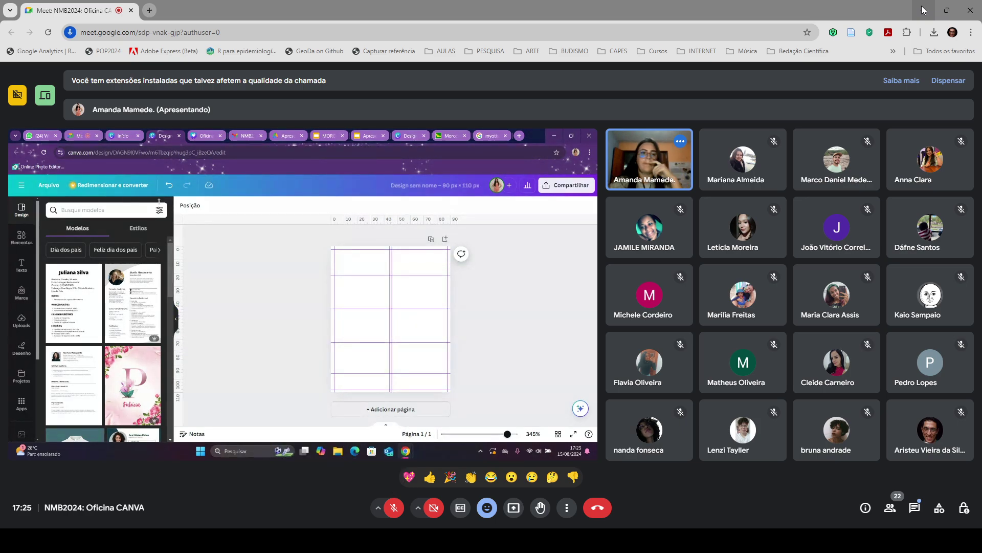
left_click(105, 277)
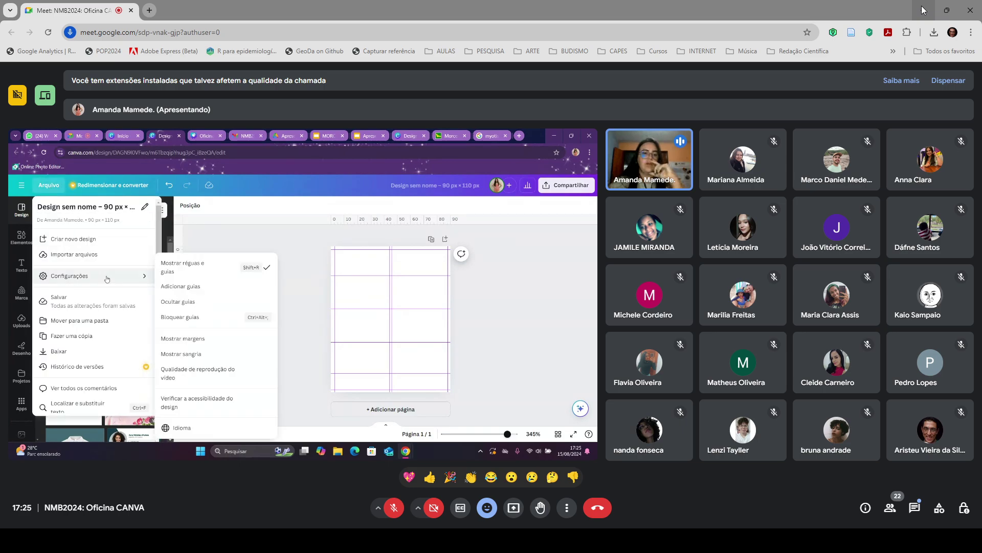
left_click(201, 317)
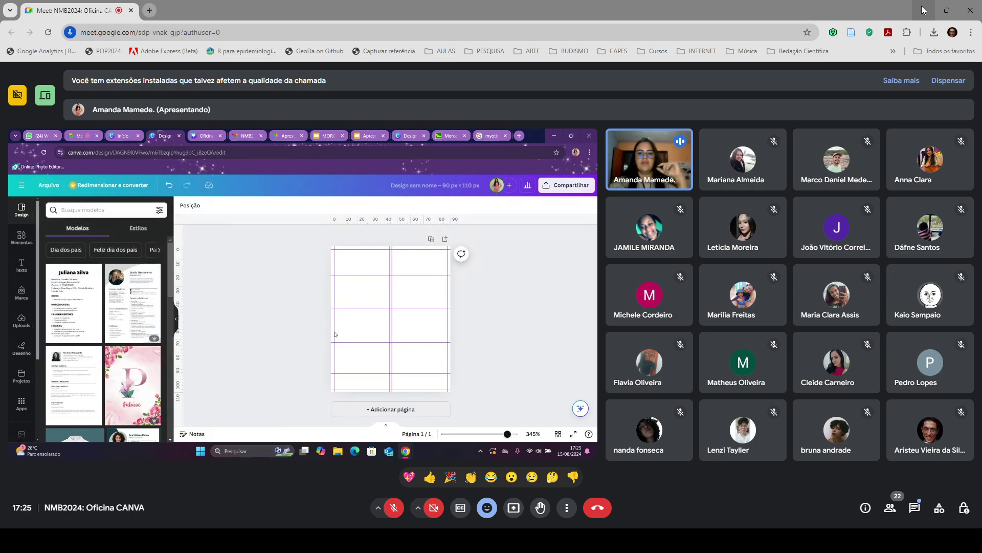
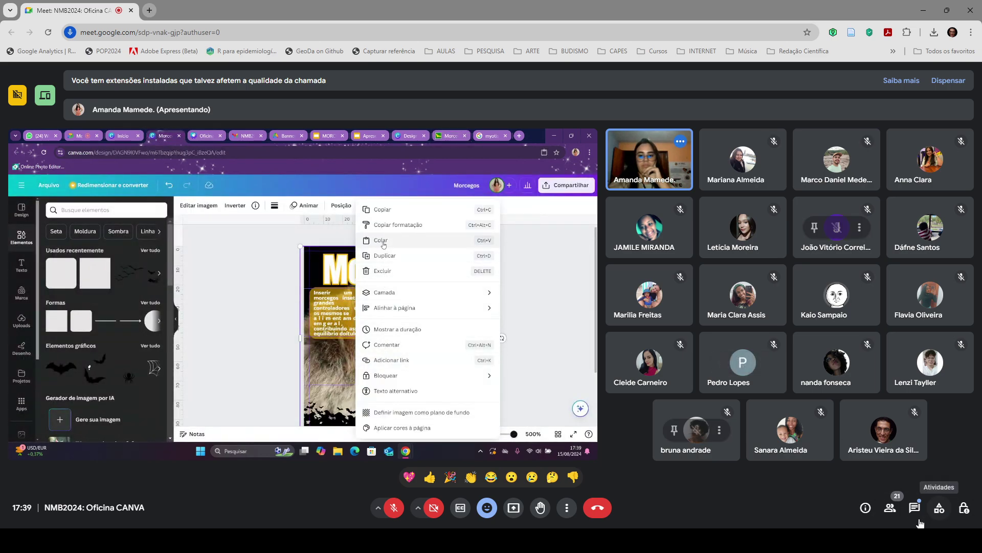
Raise a hand in the call and begin a chat message with "Lembrando sempre, aos conteudistas da Noite do Morcego,"
left_click(541, 509)
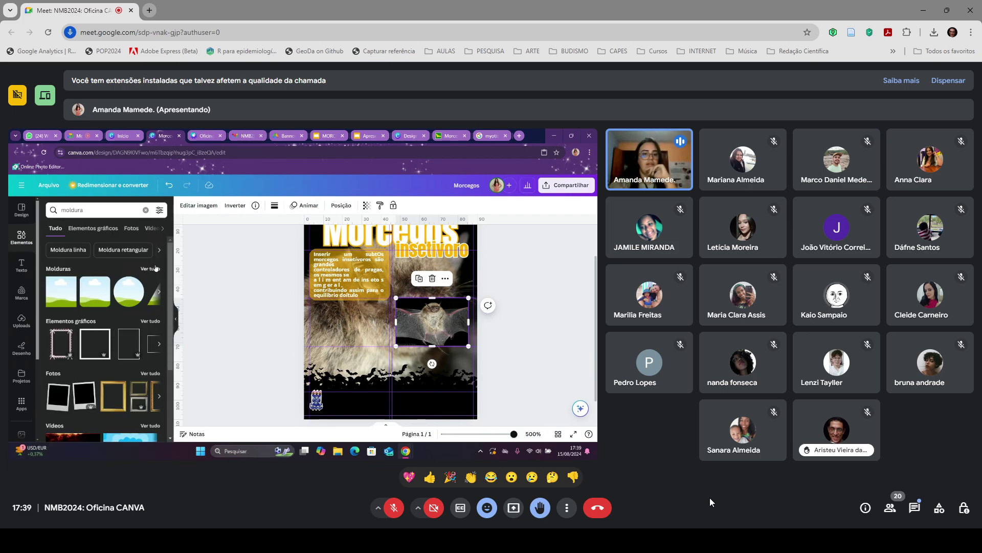
left_click(914, 507)
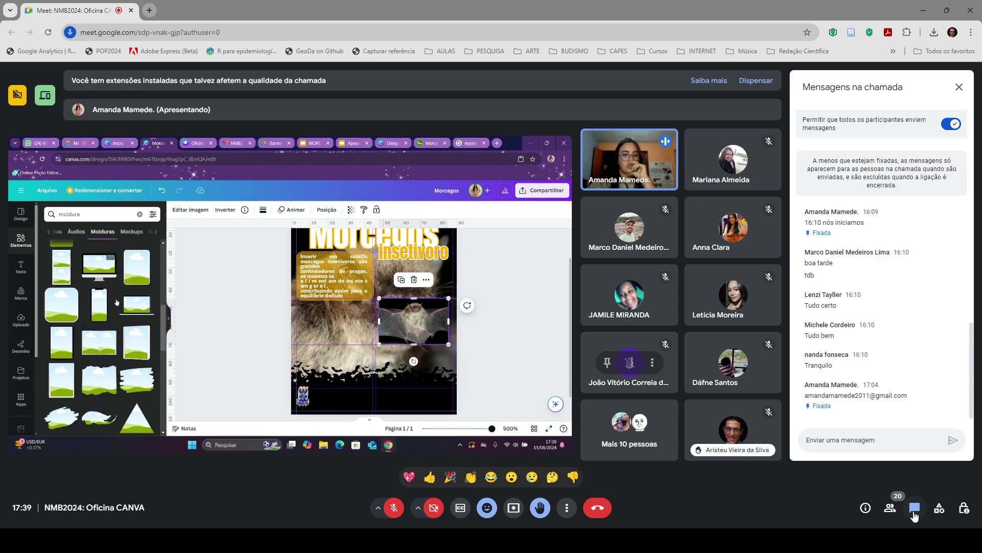
type("Lem")
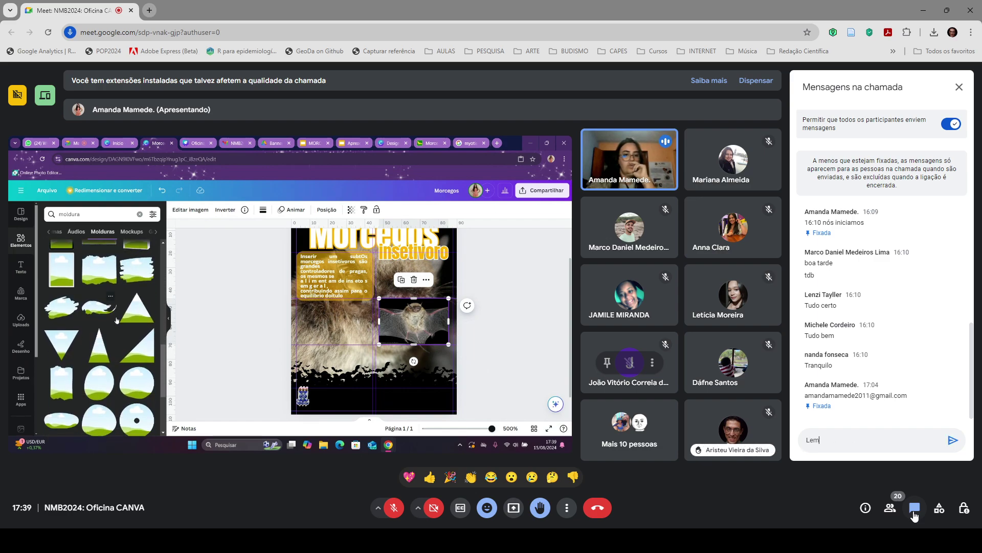
type("bra")
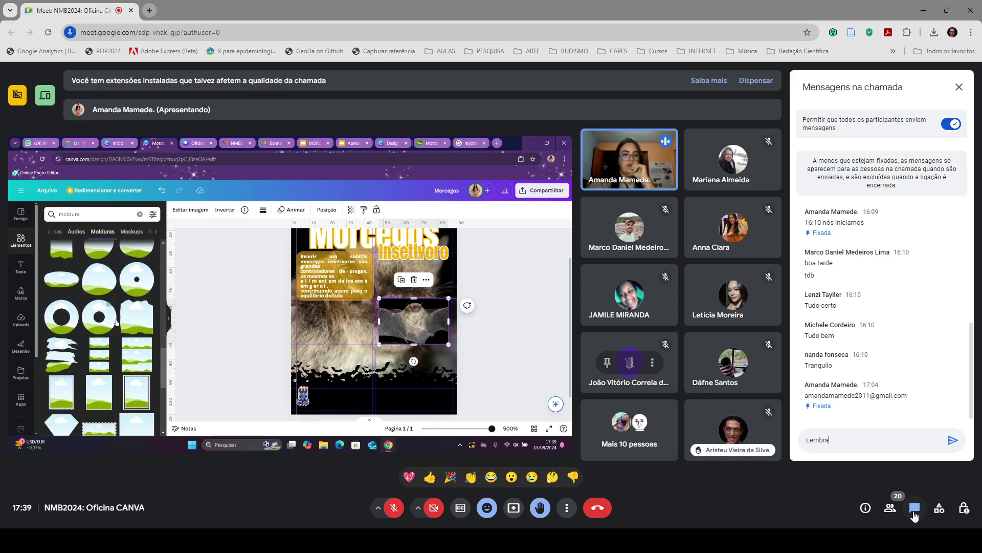
type("ndo sempre, ao")
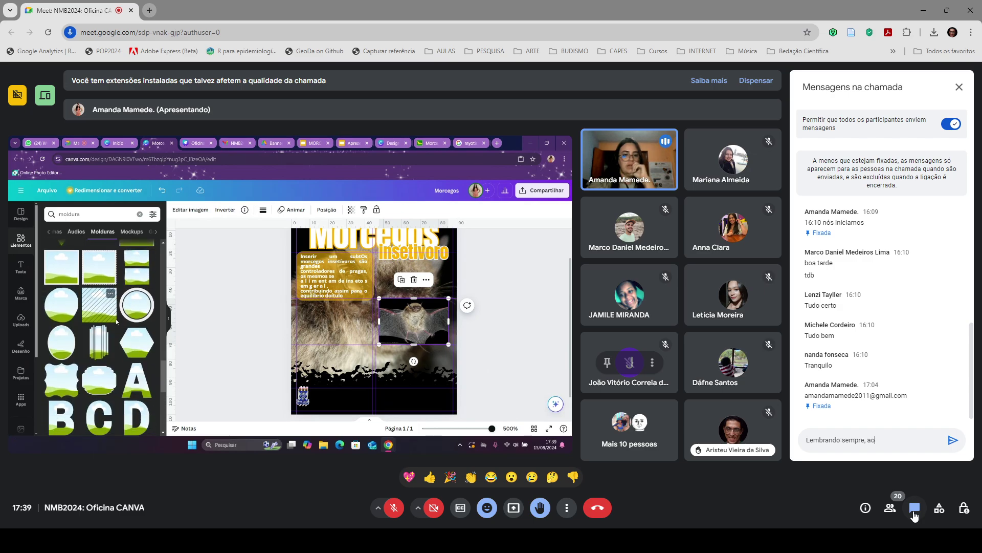
type("s conteudi")
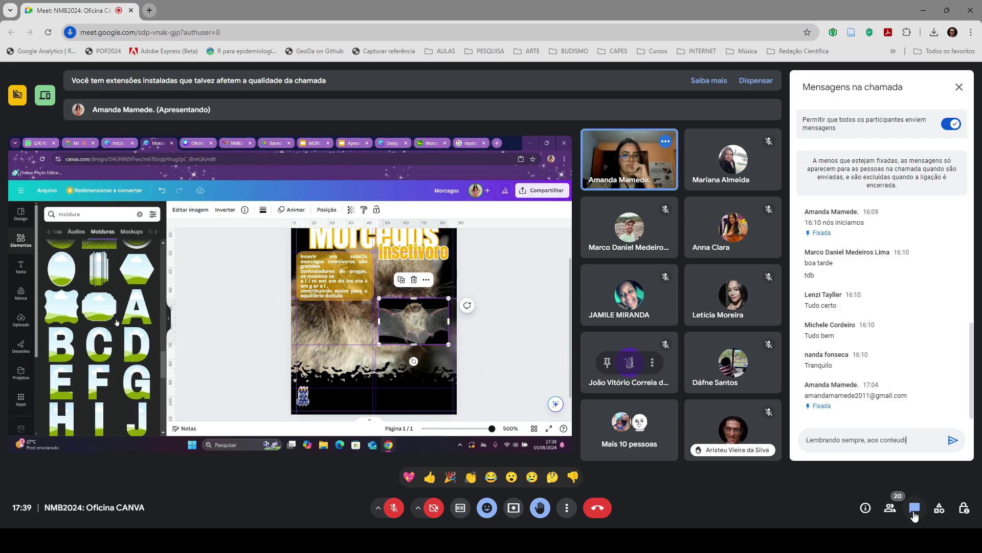
type("stas da Noit")
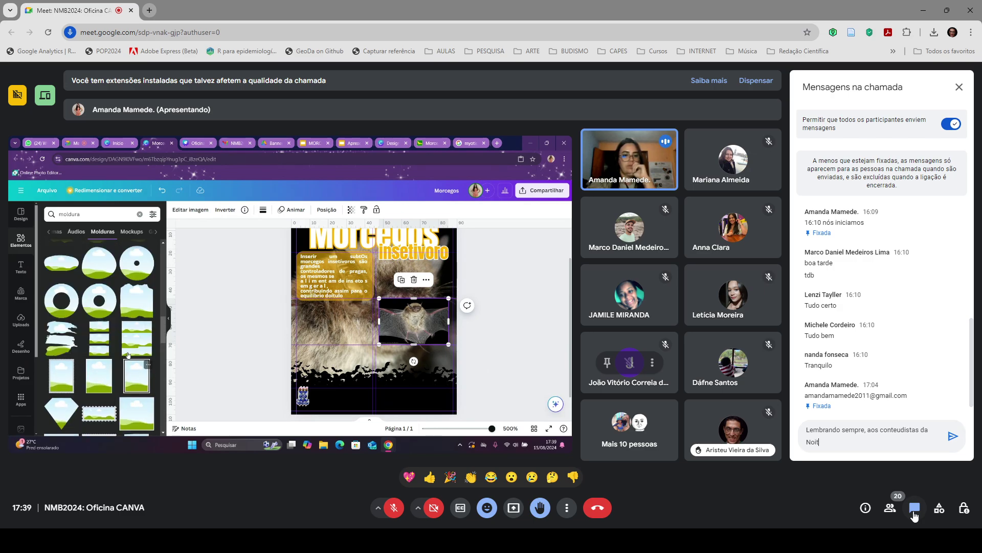
type("e do M")
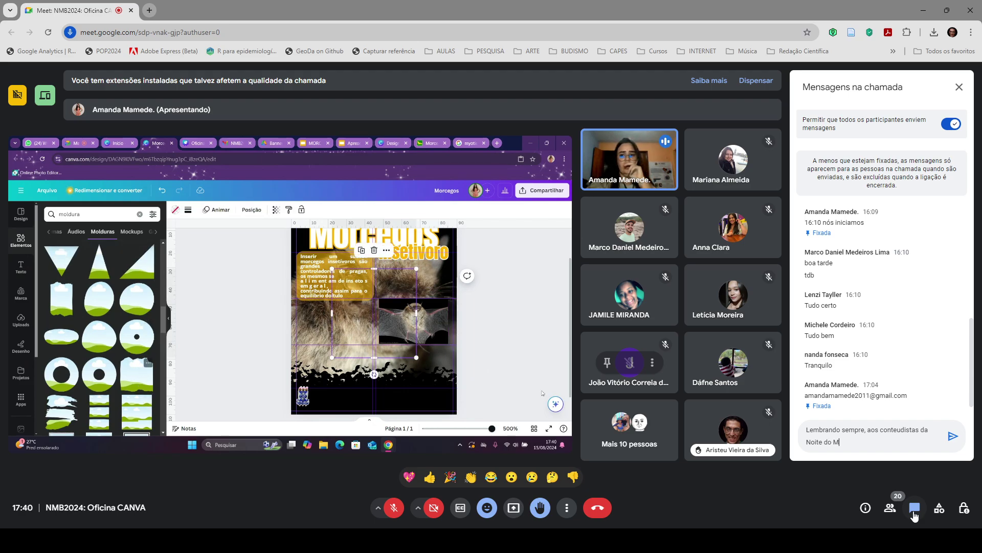
type("orcego,")
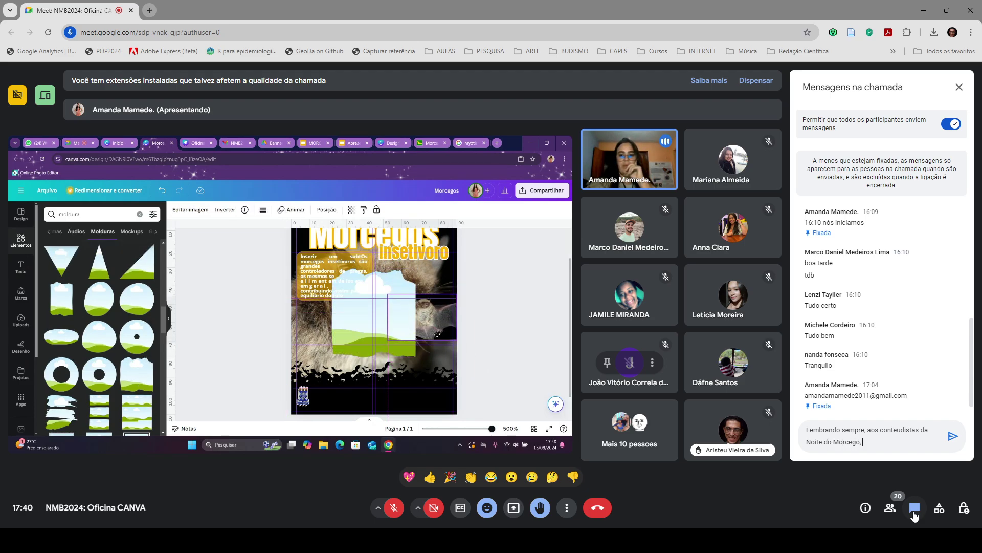
Finish the message with "que a medida que eu usar uma imagem que está na internet (ou em qualquer outra fonte), anotar a referência adequada" and send it
type(" que a medid")
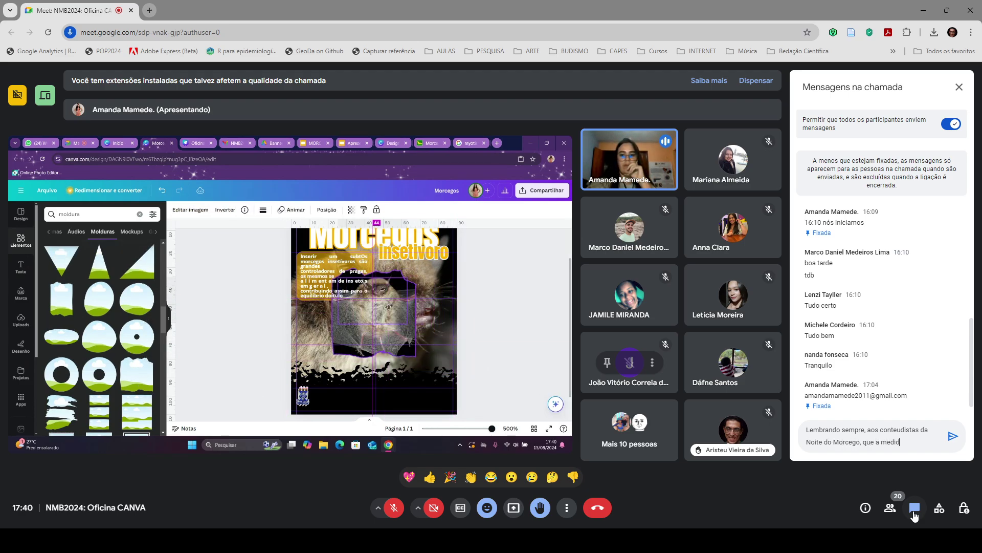
type("a que eu")
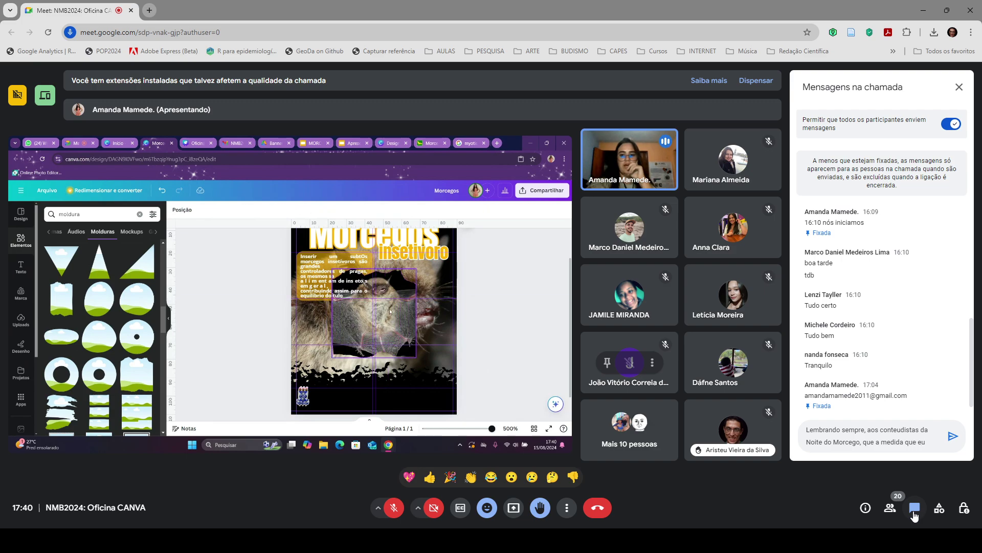
type(" usar uma ")
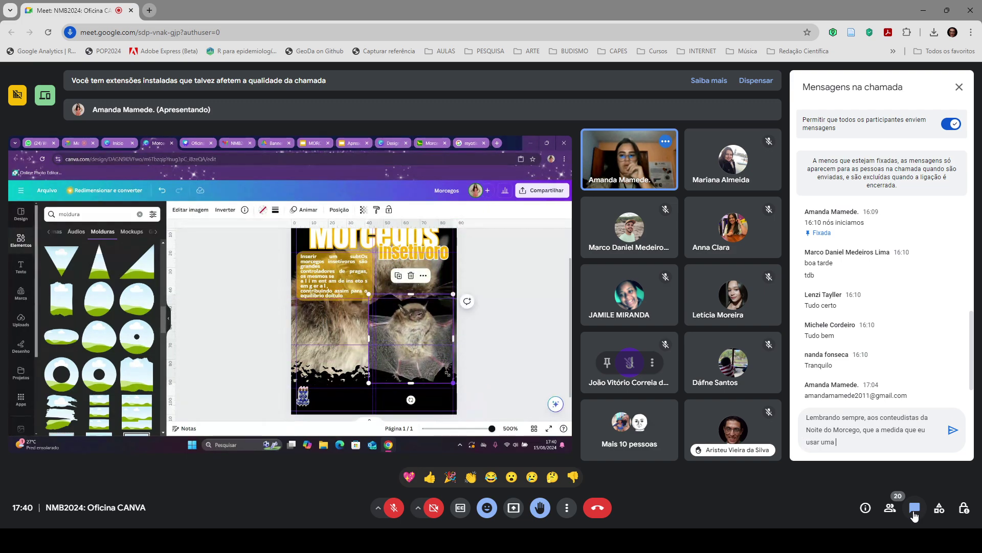
type("imagem que está na internet")
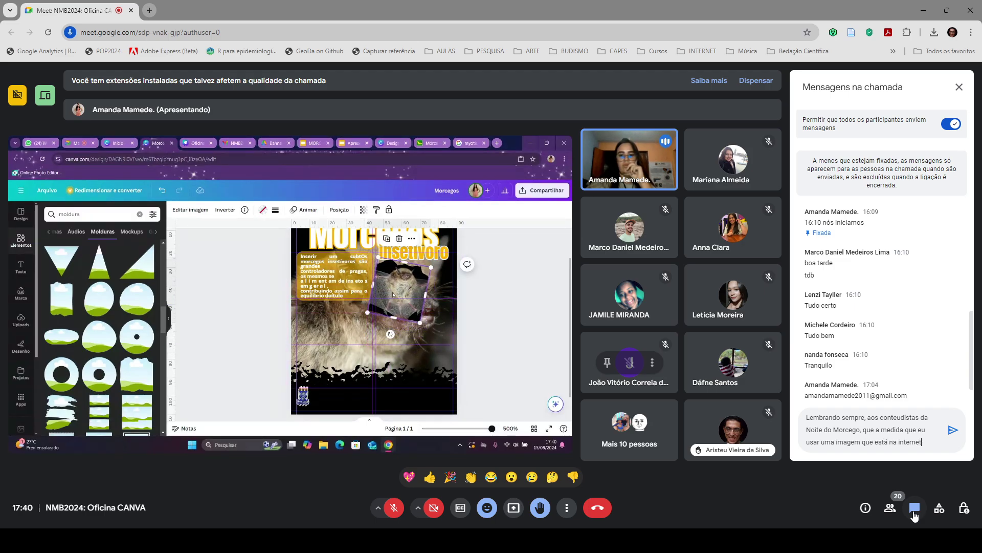
type(" (ou em qualquer outra fonte), anotar a referência")
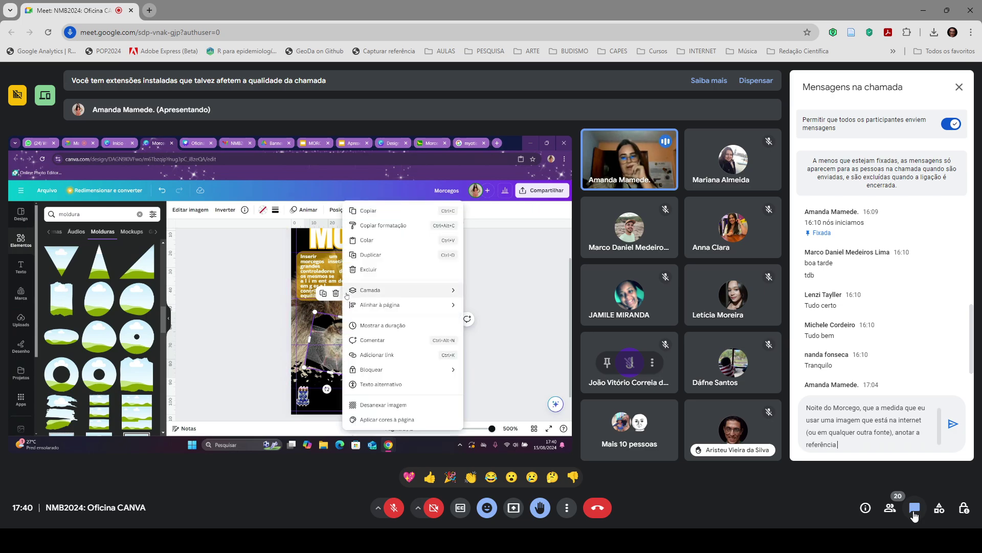
type(" adequada")
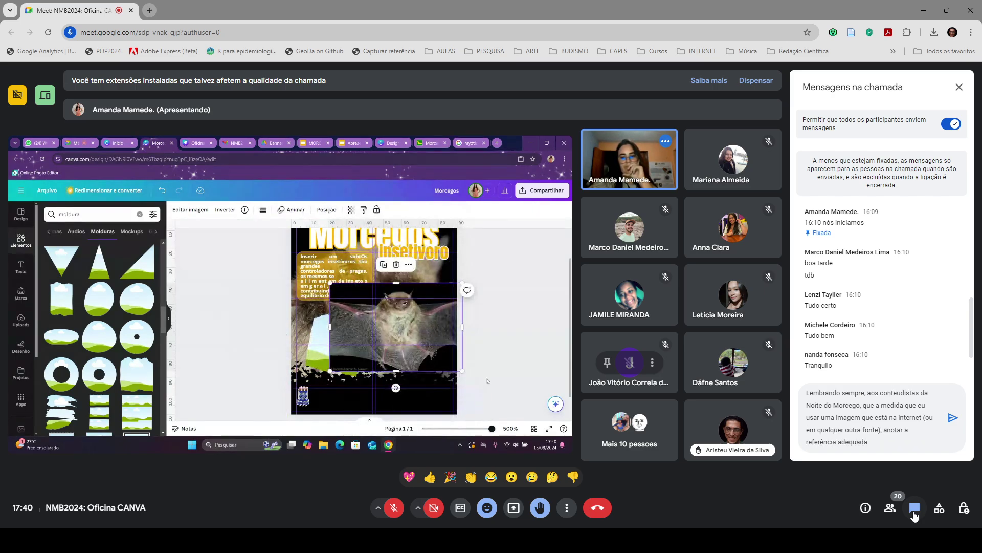
key("Return")
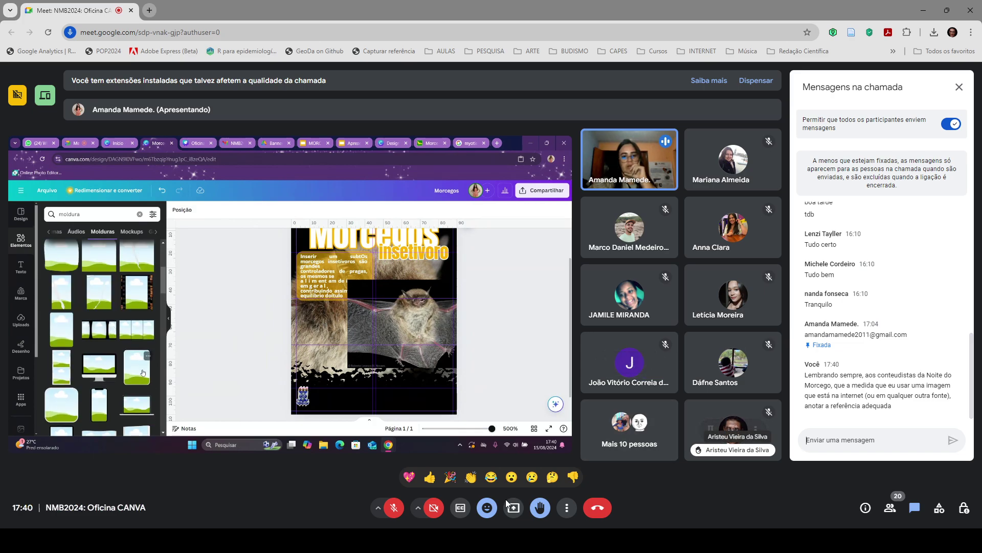
Lower the raised hand and set the skin tone of the call's emoji reactions to the lightest shade after yellow
left_click(540, 508)
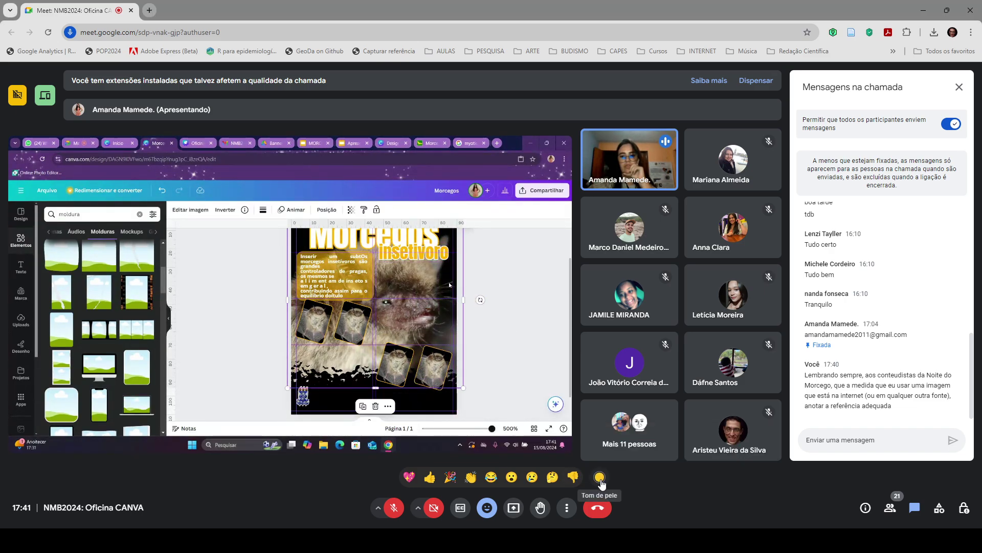
left_click(600, 479)
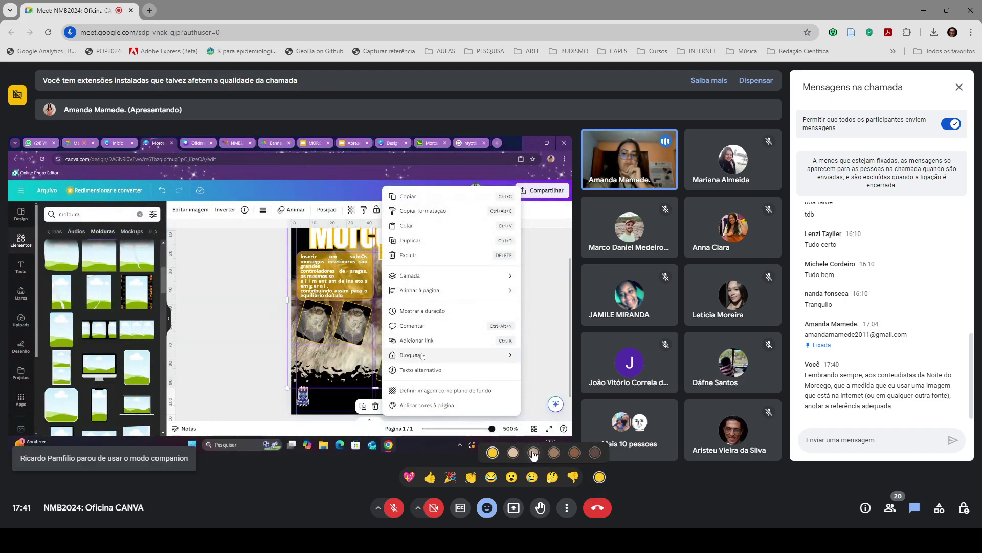
left_click(514, 453)
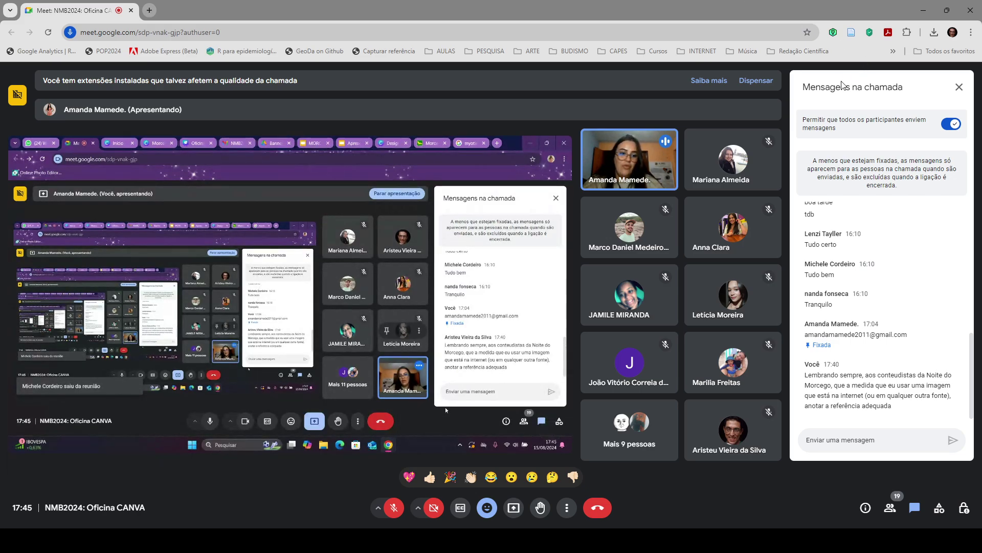
Open the forms.gle link that the presenter posted in the call chat
left_click(960, 91)
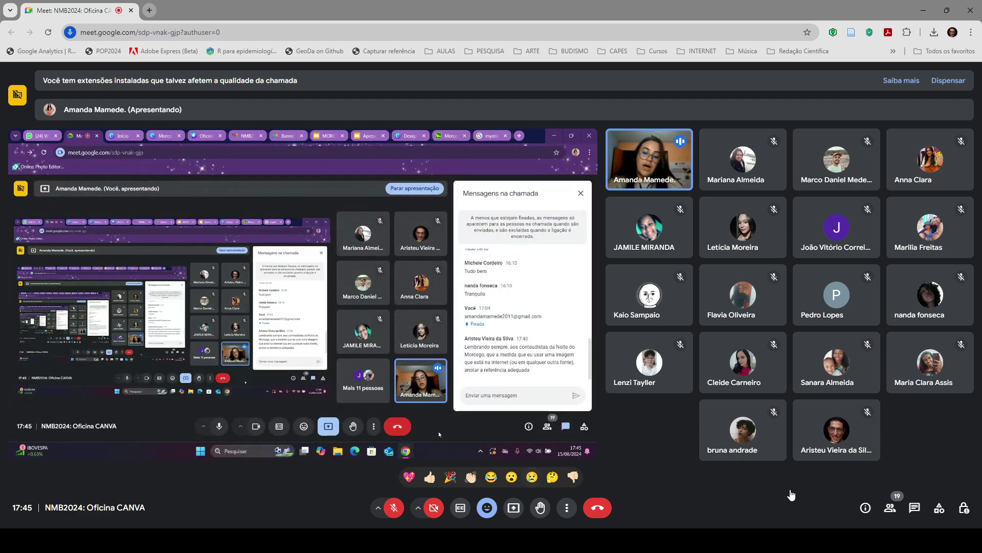
left_click(915, 508)
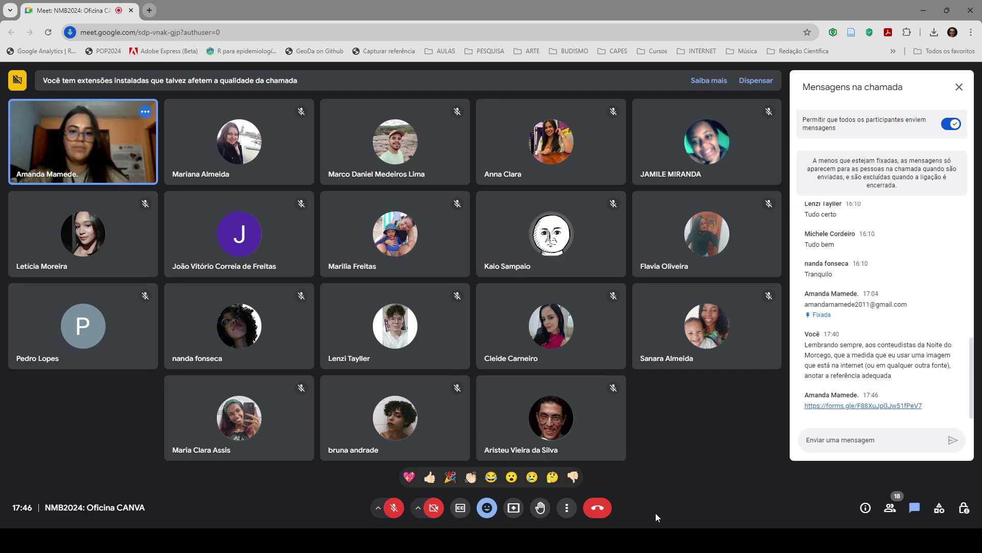
left_click(894, 410)
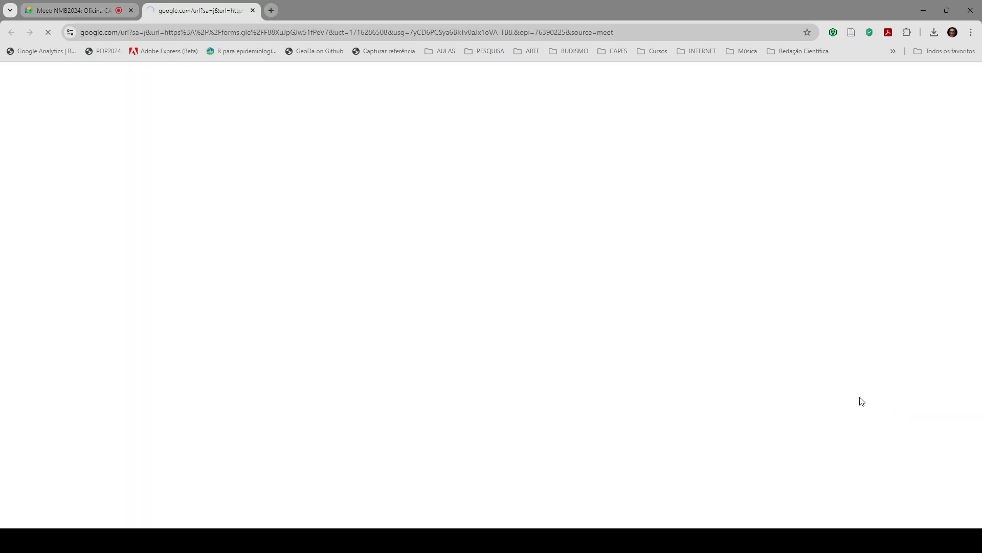